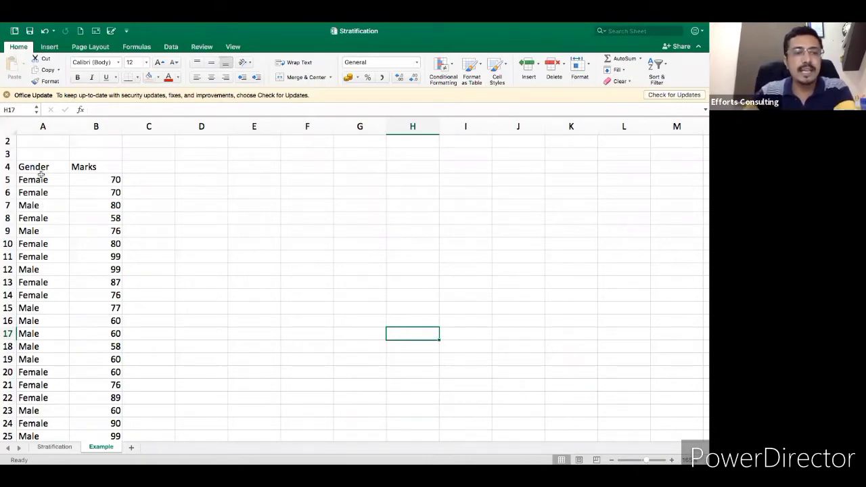
# Examine the Gender and Marks records on the Example sheet from row 5 down to the last entry
pyautogui.click(43, 179)
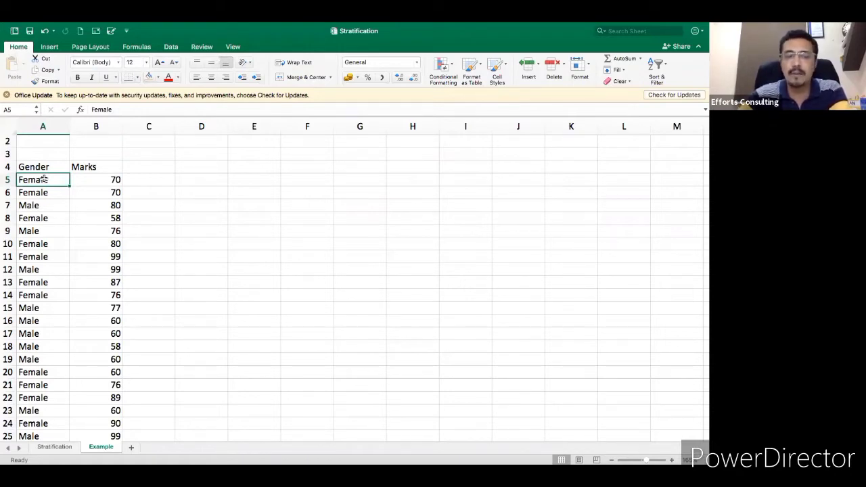
pyautogui.scroll(-8, 45, 230)
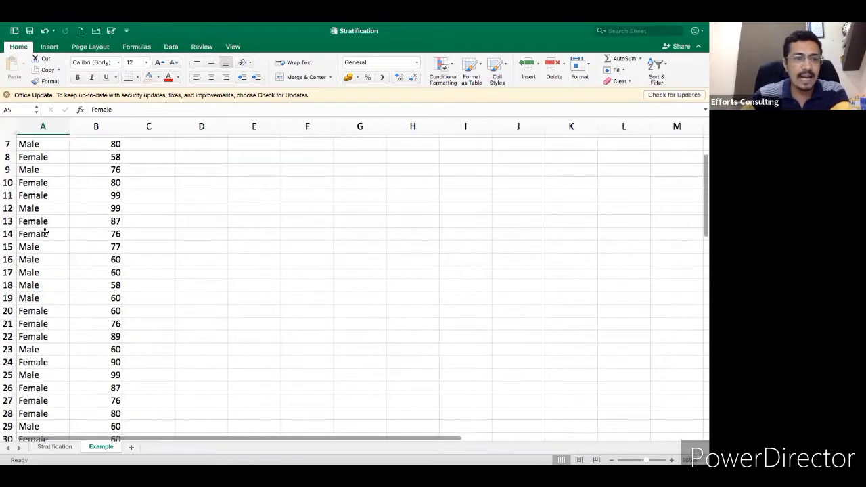
pyautogui.scroll(-7, 45, 232)
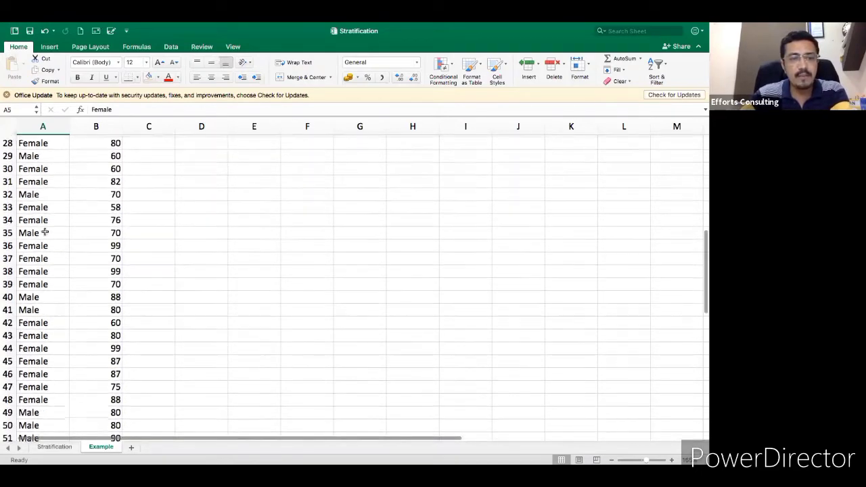
pyautogui.scroll(-11, 44, 231)
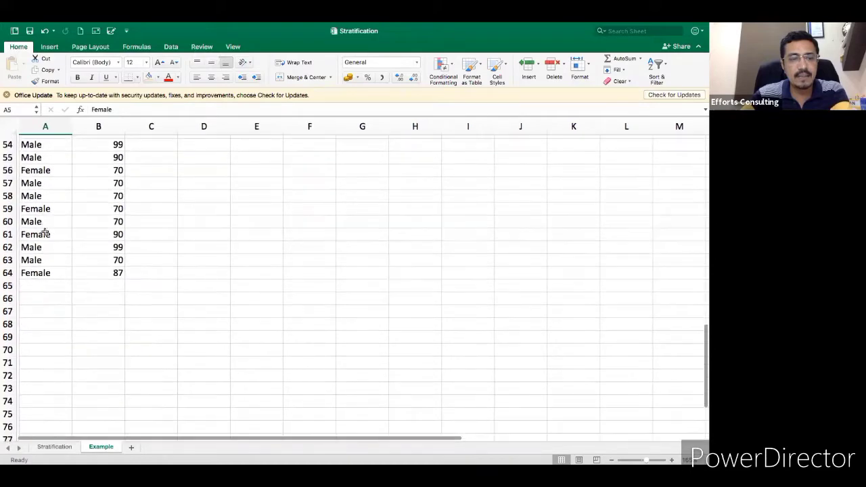
pyautogui.scroll(13, 45, 231)
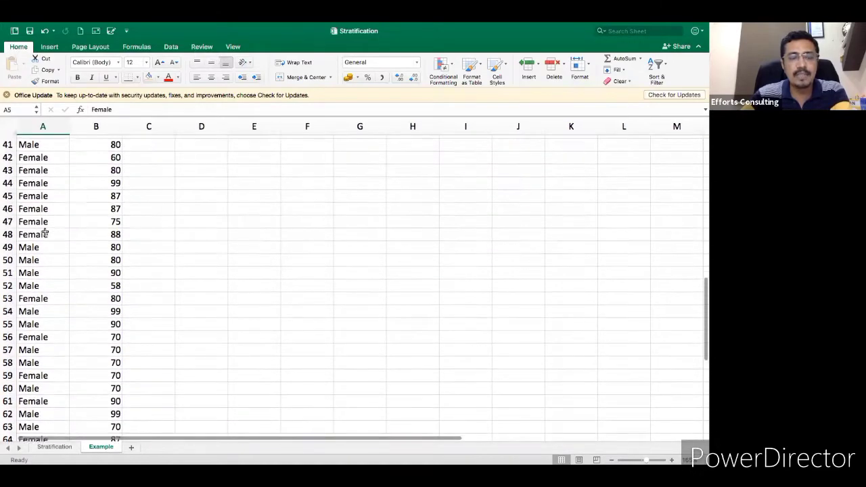
pyautogui.scroll(9, 45, 232)
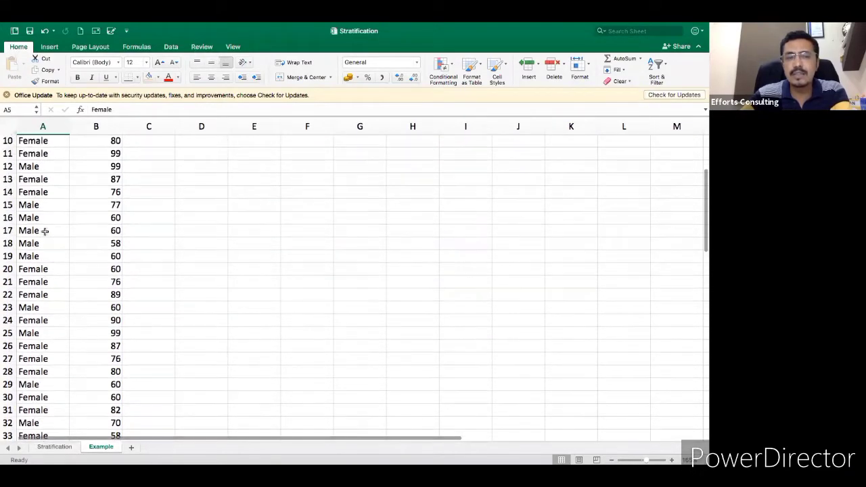
pyautogui.scroll(4, 45, 232)
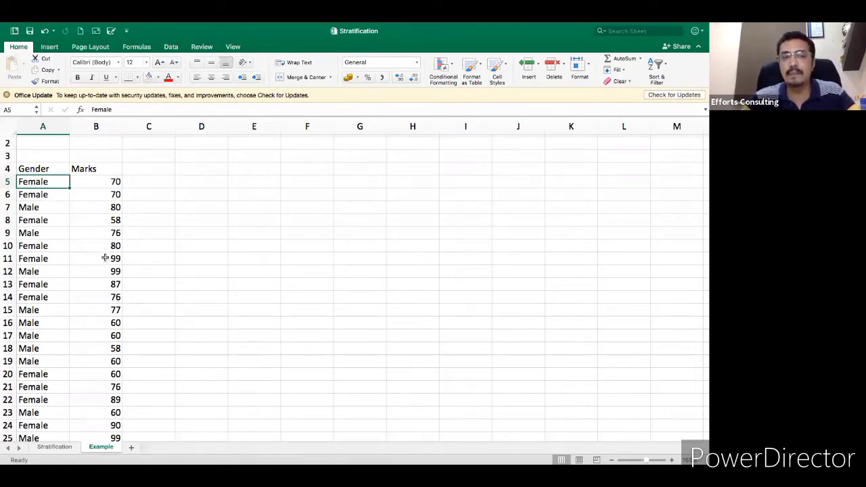
# Enter the heading Total in cell D4 and the label Male in D5 beneath it
pyautogui.click(219, 169)
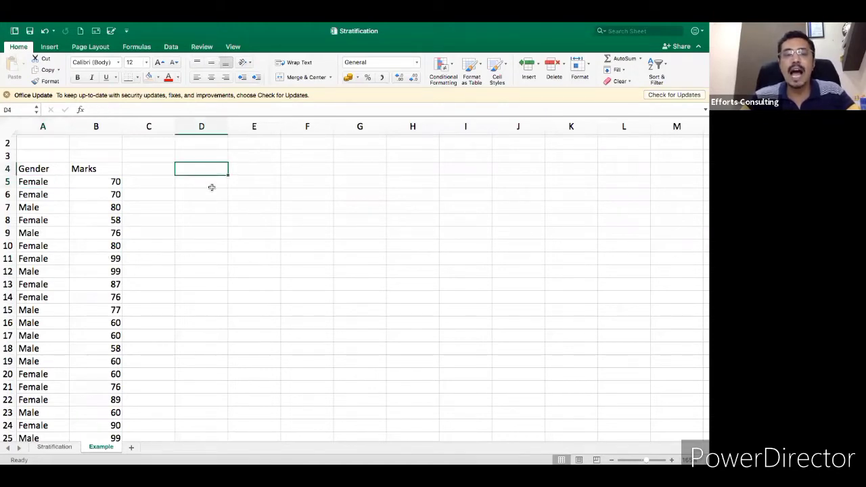
pyautogui.write('Total')
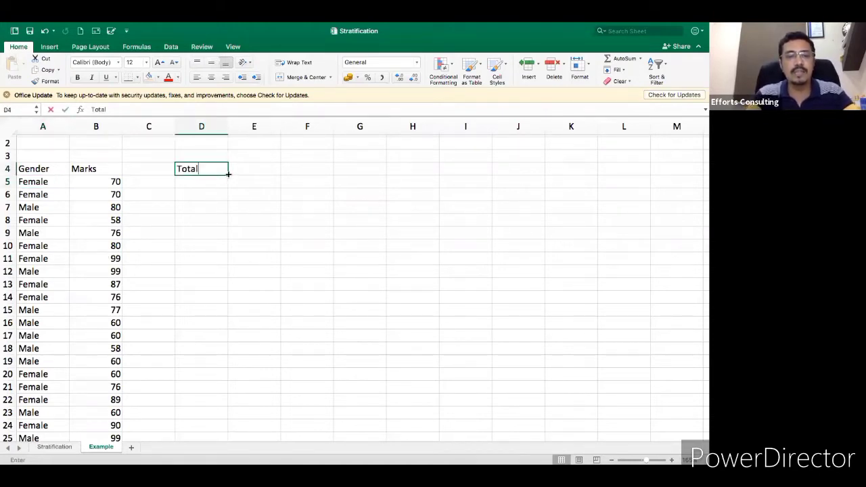
pyautogui.press('Tab')
pyautogui.press('Tab')
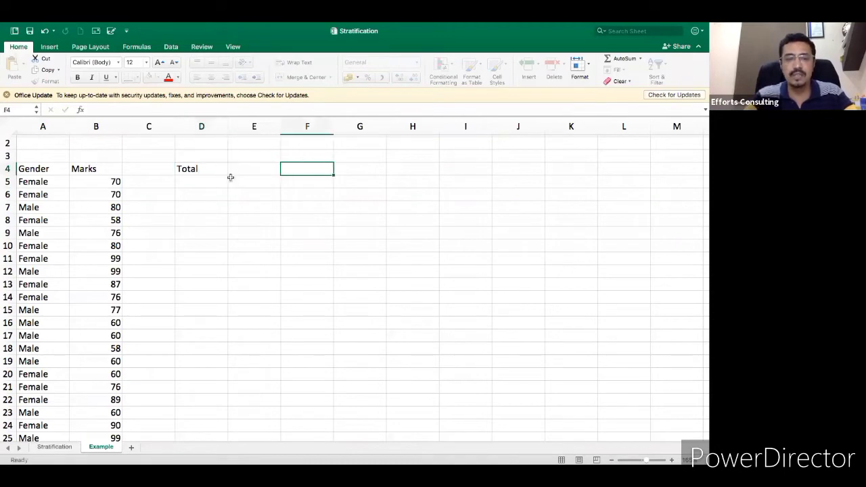
pyautogui.click(215, 184)
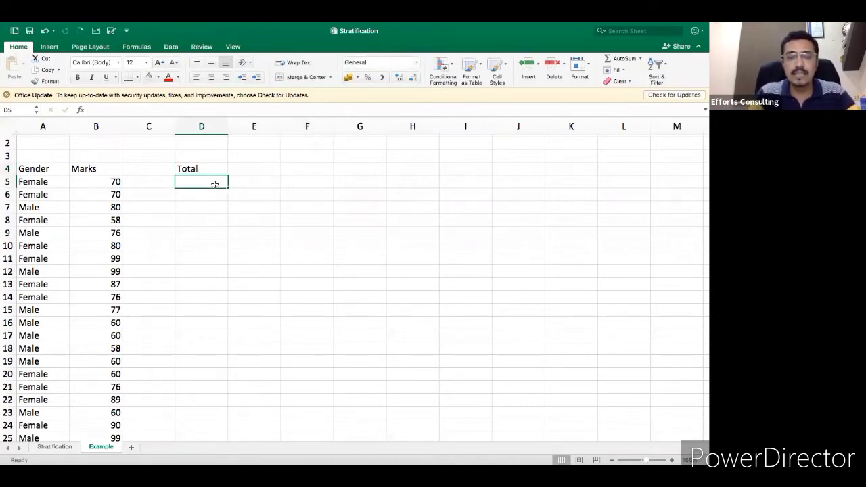
pyautogui.write('Male')
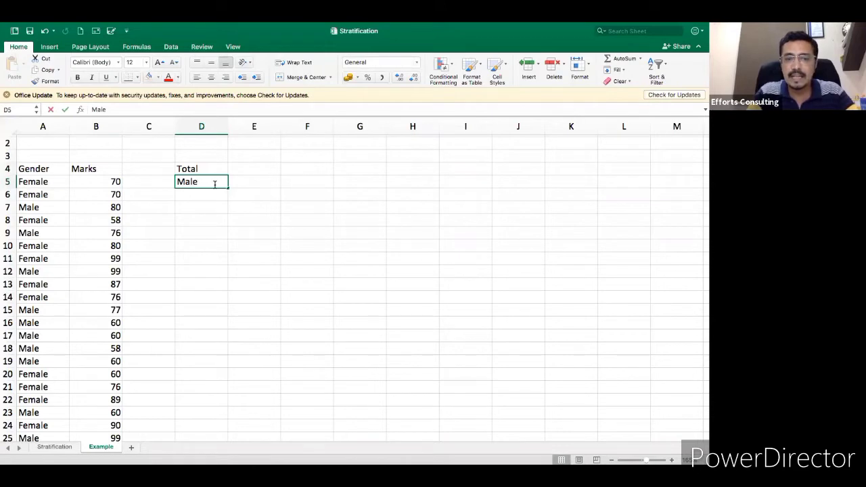
pyautogui.press('Tab')
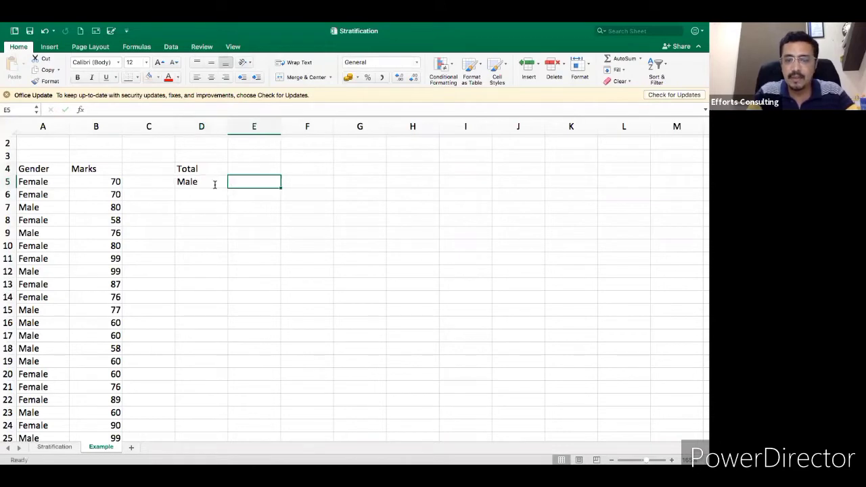
# Begin a COUNTIF formula in E5 beside the Male label, with A5 as the first cell of its range
pyautogui.write('=')
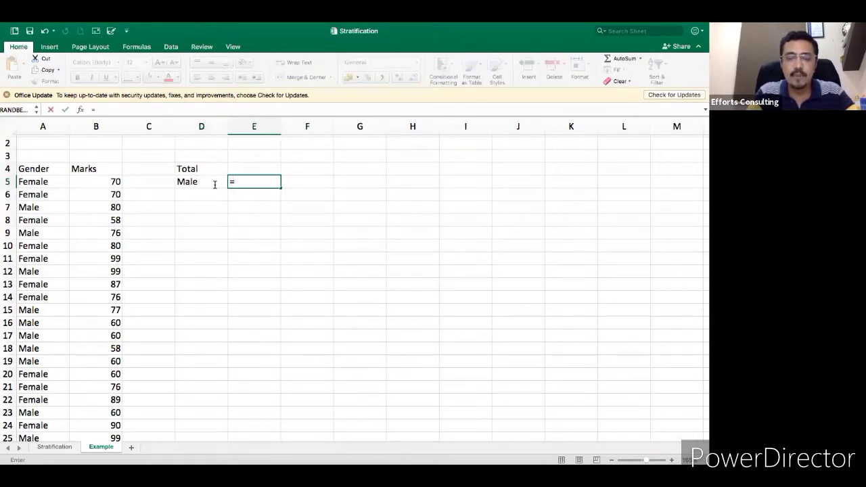
pyautogui.write('count')
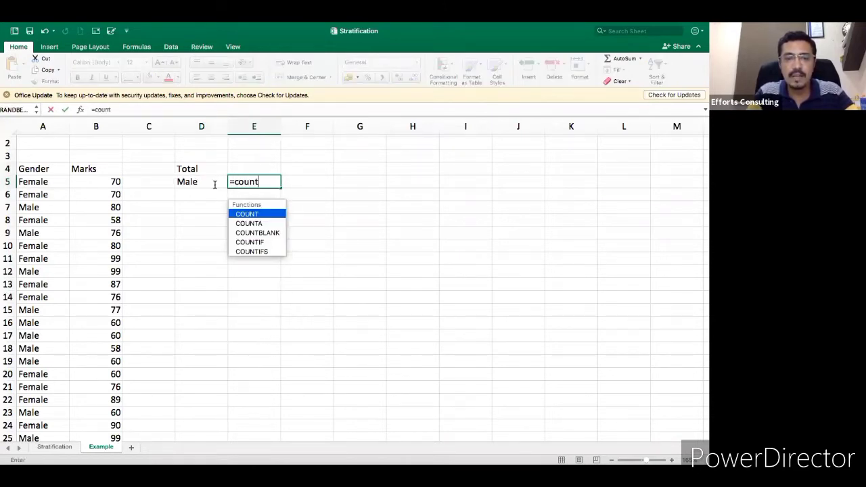
pyautogui.press('BackSpace')
pyautogui.write('if')
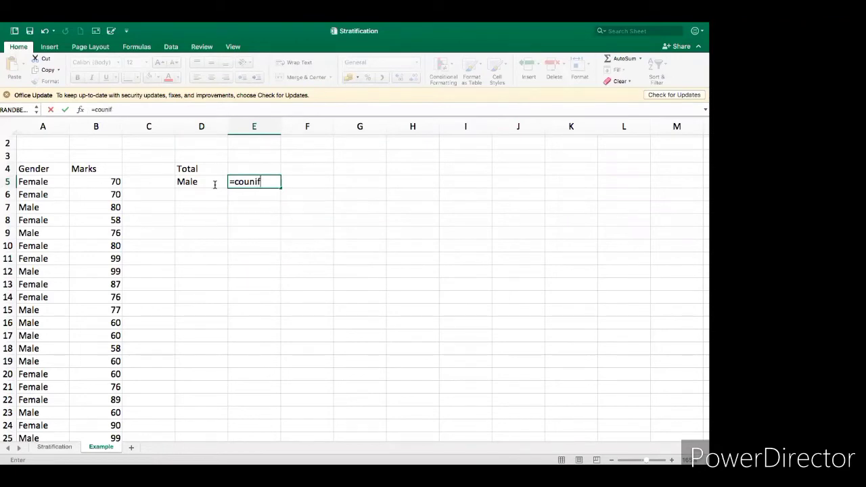
pyautogui.press('BackSpace')
pyautogui.press('BackSpace')
pyautogui.write('tif')
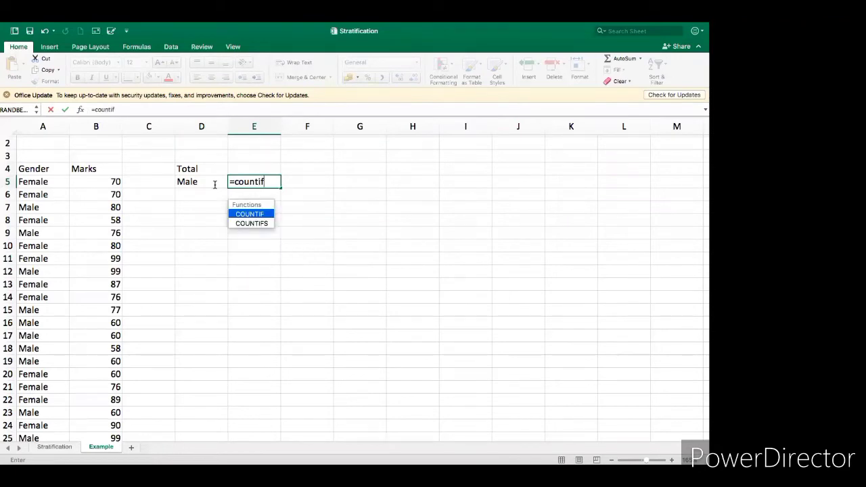
pyautogui.write('(')
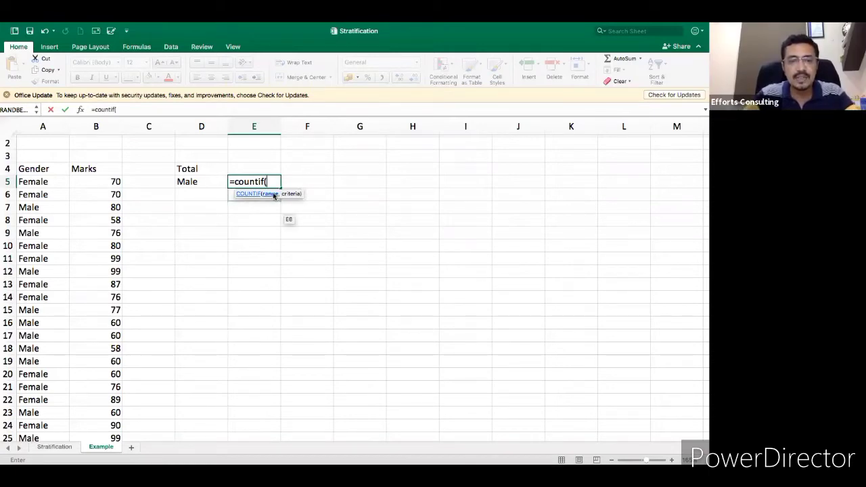
pyautogui.click(58, 181)
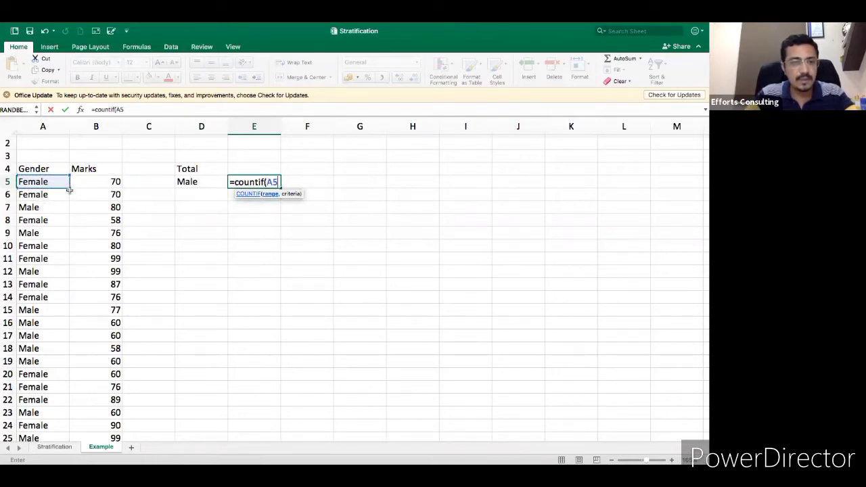
pyautogui.press('Return')
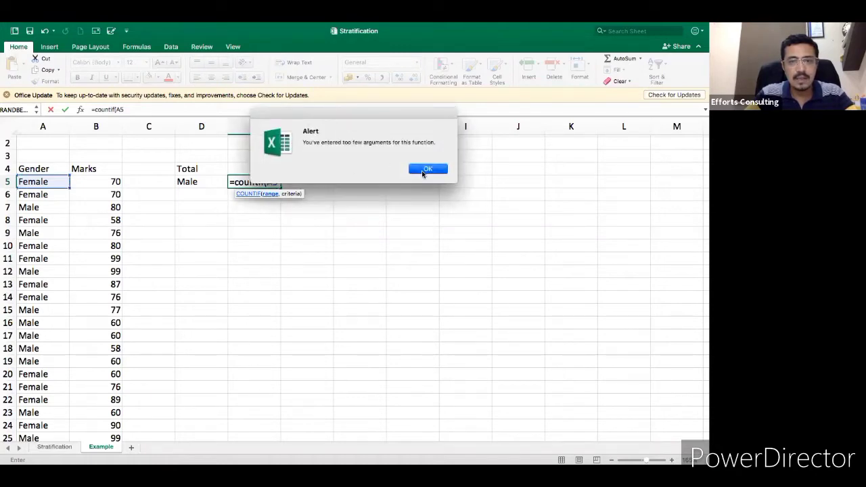
pyautogui.press('Return')
# Extend the COUNTIF range over all the gender entries, A5:A64
pyautogui.moveTo(33, 185); pyautogui.dragTo(38, 189)
pyautogui.hotkey('shift', 'Down')
pyautogui.hotkey('shift', 'Down')
pyautogui.hotkey('shift', 'Down')
pyautogui.hotkey('shift', 'Down')
pyautogui.hotkey('shift', 'Down')
pyautogui.hotkey('shift', 'Down')
pyautogui.hotkey('shift', 'Down')
pyautogui.hotkey('shift', 'Down')
pyautogui.hotkey('shift', 'Down')
pyautogui.hotkey('shift', 'Down')
pyautogui.hotkey('shift', 'Down')
pyautogui.hotkey('shift', 'Down')
pyautogui.hotkey('shift', 'Down')
pyautogui.hotkey('shift', 'Down')
pyautogui.hotkey('shift', 'Down')
pyautogui.hotkey('shift', 'Down')
pyautogui.hotkey('shift', 'Down')
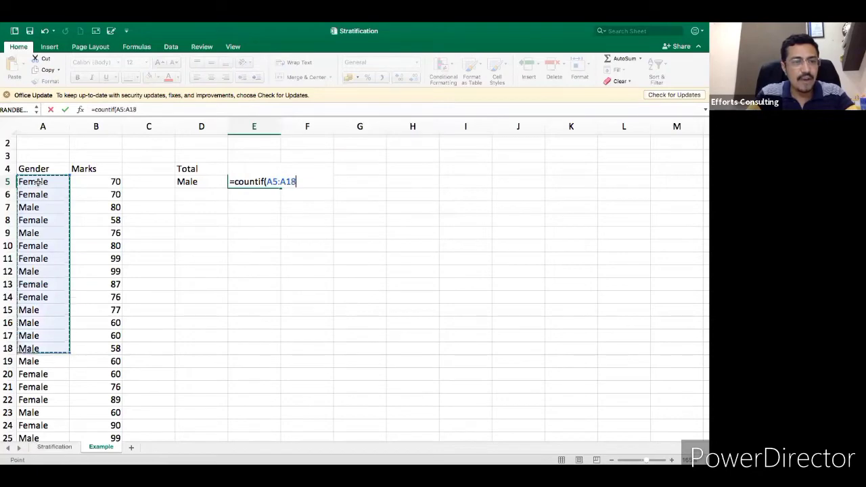
pyautogui.hotkey('shift', 'Down')
pyautogui.hotkey('shift', 'Down')
pyautogui.hotkey('shift', 'Down')
pyautogui.hotkey('shift', 'Down')
pyautogui.hotkey('shift', 'Down')
pyautogui.hotkey('shift', 'Down')
pyautogui.hotkey('shift', 'Down')
pyautogui.hotkey('shift', 'Down')
pyautogui.hotkey('shift', 'Down')
pyautogui.hotkey('shift', 'Down')
pyautogui.hotkey('shift', 'Down')
pyautogui.hotkey('shift', 'Down')
pyautogui.hotkey('shift', 'Down')
pyautogui.hotkey('shift', 'Down')
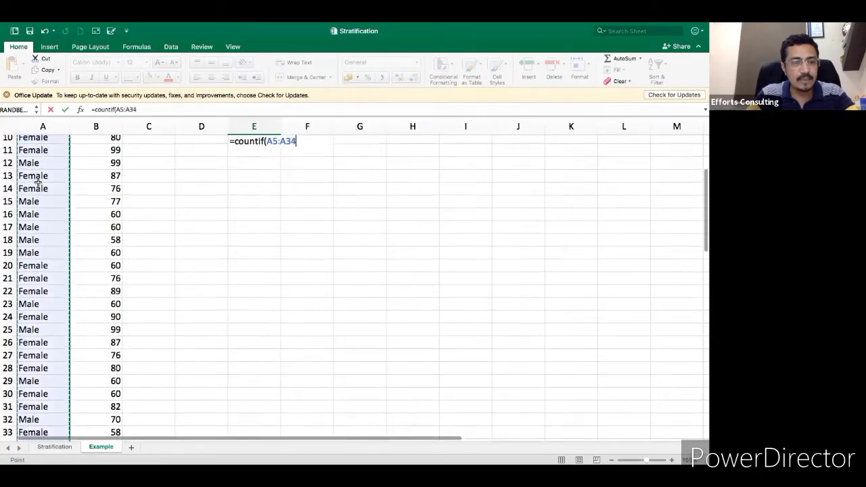
pyautogui.hotkey('shift', 'Down')
pyautogui.hotkey('shift', 'Down')
pyautogui.hotkey('shift', 'Down')
pyautogui.hotkey('shift', 'Down')
pyautogui.hotkey('shift', 'Down')
pyautogui.hotkey('shift', 'Down')
pyautogui.hotkey('shift', 'Down')
pyautogui.hotkey('shift', 'Down')
pyautogui.hotkey('shift', 'Down')
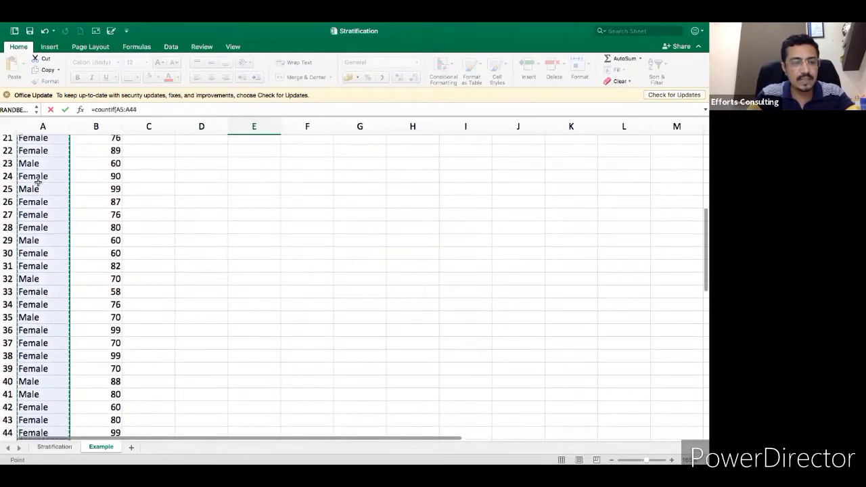
pyautogui.hotkey('shift', 'Down')
pyautogui.hotkey('shift', 'Down')
pyautogui.hotkey('shift', 'Down')
pyautogui.hotkey('shift', 'Down')
pyautogui.hotkey('shift', 'Down')
pyautogui.hotkey('shift', 'Down')
pyautogui.hotkey('shift', 'Down')
pyautogui.hotkey('shift', 'Down')
pyautogui.hotkey('shift', 'Down')
pyautogui.hotkey('shift', 'Down')
pyautogui.hotkey('shift', 'Down')
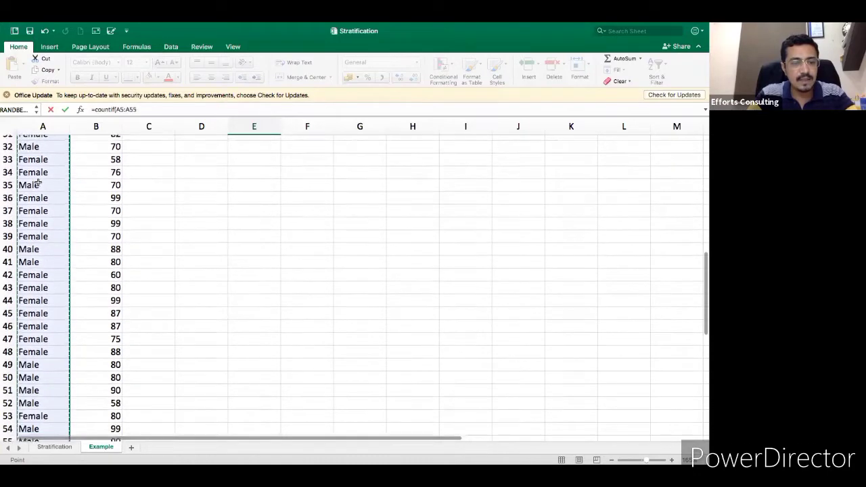
pyautogui.hotkey('shift', 'Down')
pyautogui.hotkey('shift', 'Down')
pyautogui.hotkey('shift', 'Down')
pyautogui.hotkey('shift', 'Down')
pyautogui.hotkey('shift', 'Down')
pyautogui.hotkey('shift', 'Down')
pyautogui.hotkey('shift', 'Down')
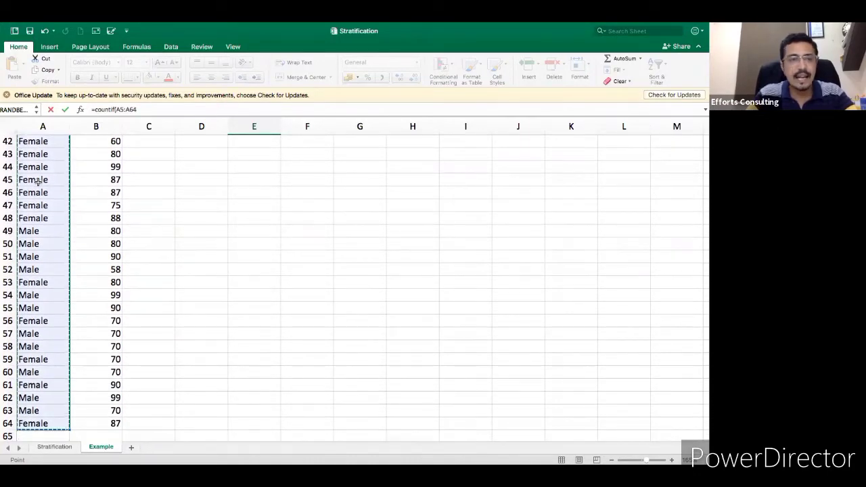
# Add "Male" as the COUNTIF criterion and complete the formula in E5
pyautogui.click(150, 110)
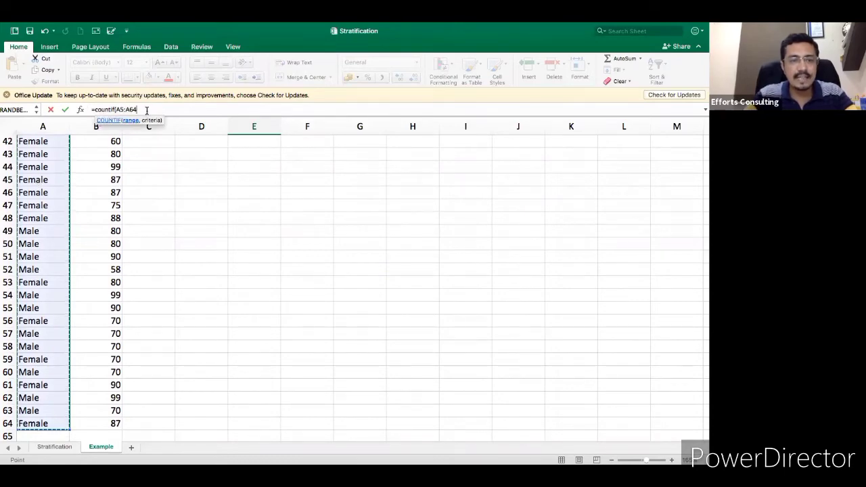
pyautogui.scroll(14, 179, 210)
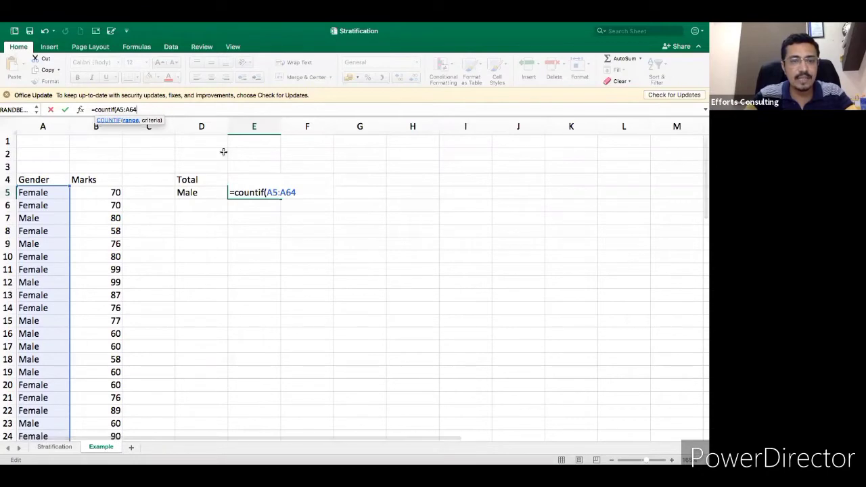
pyautogui.click(302, 195)
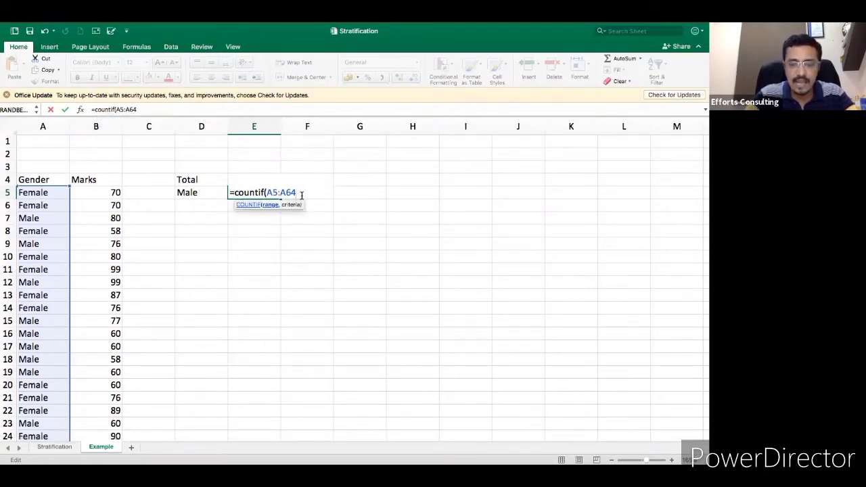
pyautogui.write(',')
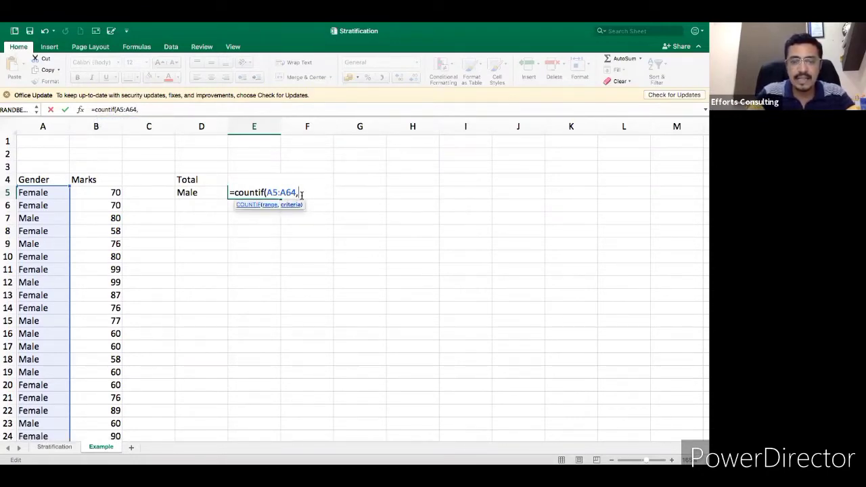
pyautogui.write('"MAL')
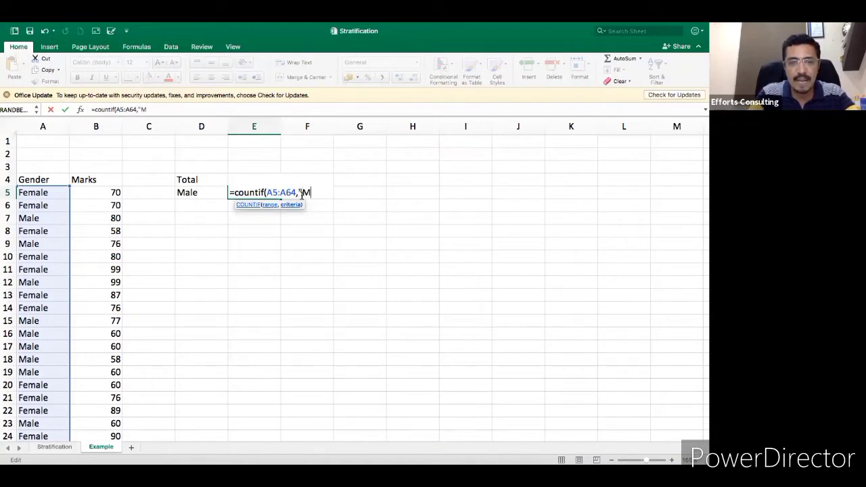
pyautogui.press('BackSpace')
pyautogui.press('BackSpace')
pyautogui.write('ale")')
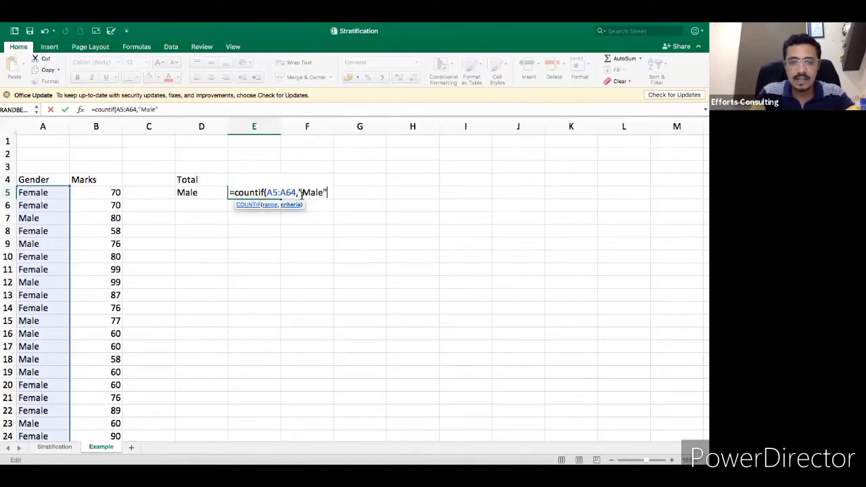
pyautogui.press('Return')
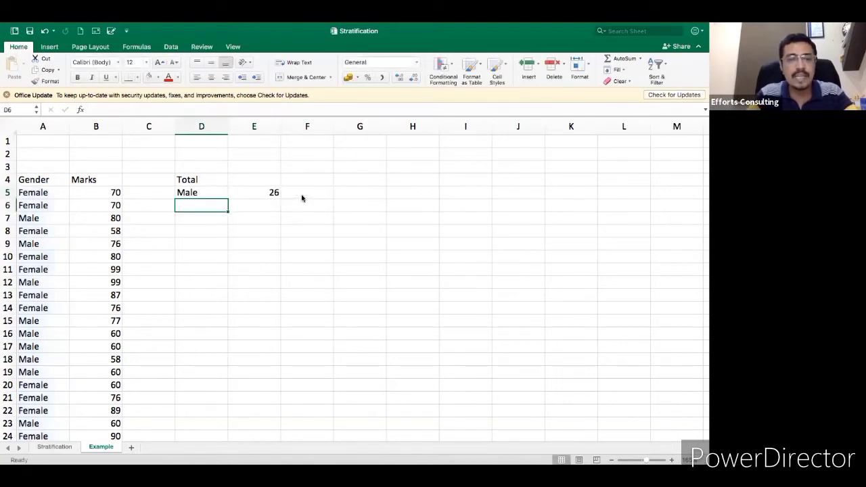
# Enter the label Female in D6 and copy the COUNTIF formula from E5 into E6
pyautogui.write('Female')
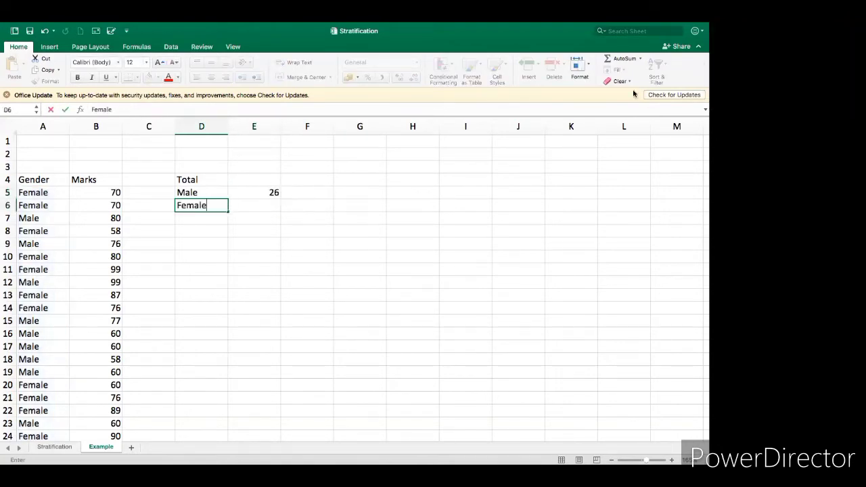
pyautogui.click(266, 210)
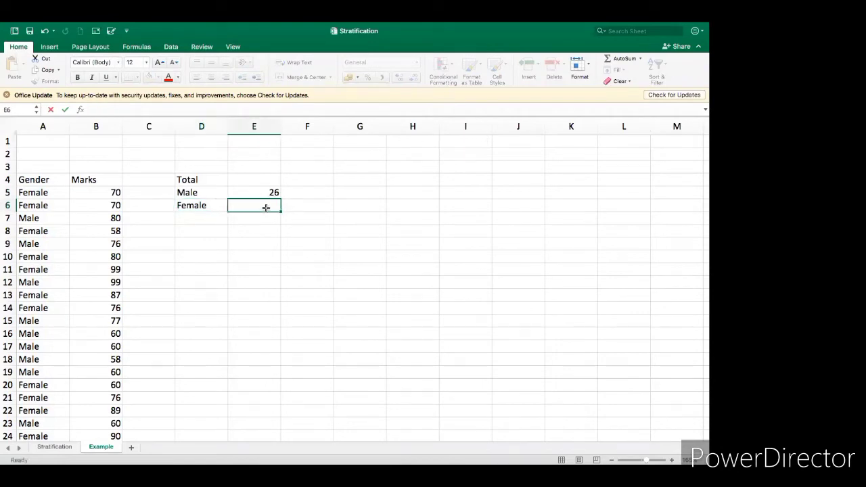
pyautogui.click(273, 193)
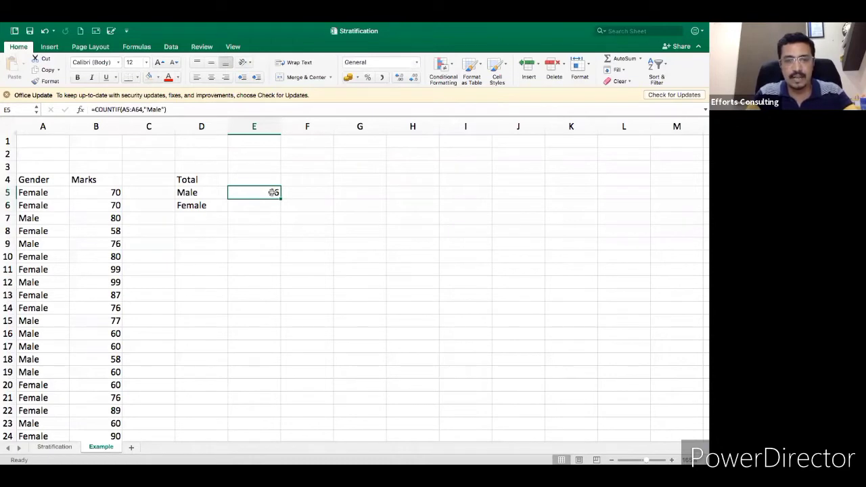
pyautogui.press('super+c')
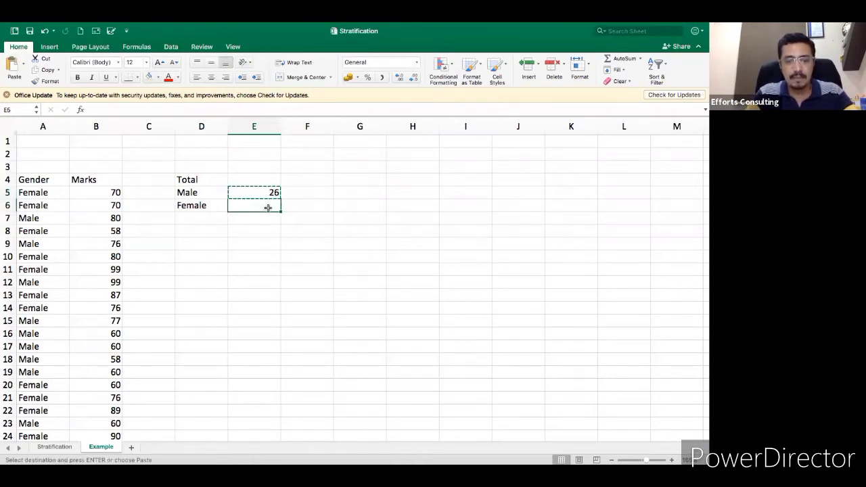
pyautogui.press('super+v')
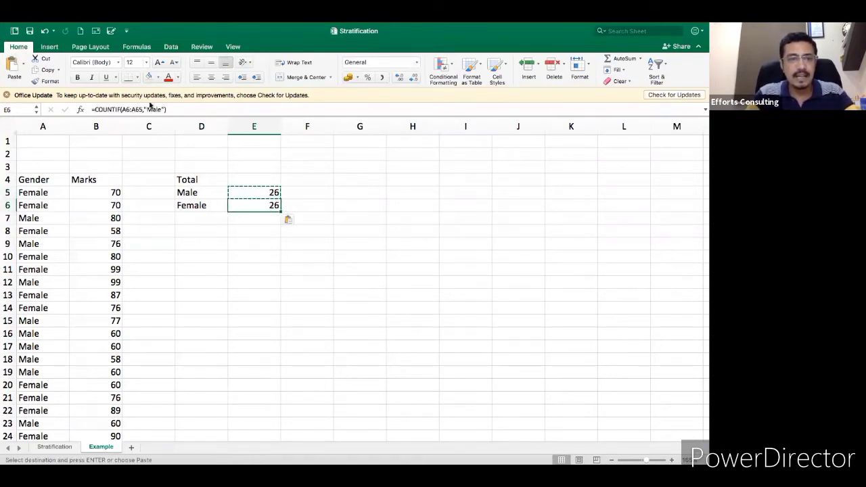
# Replace the criterion in the E6 COUNTIF formula with "Female"
pyautogui.click(159, 109)
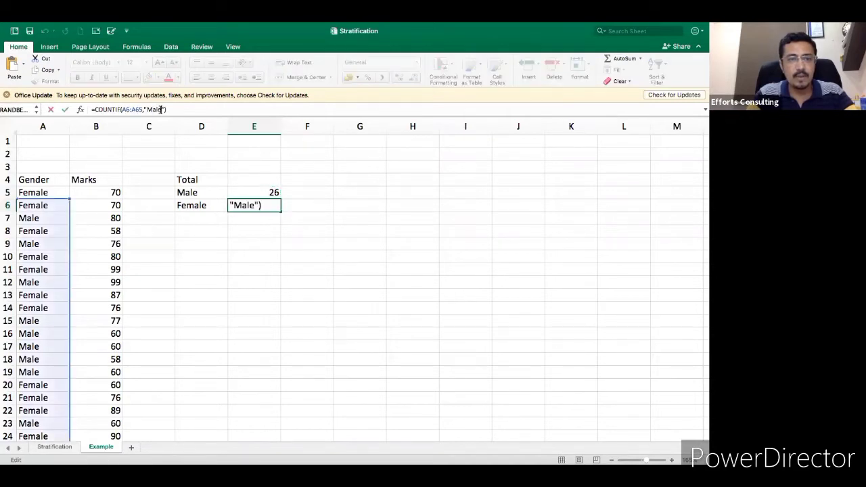
pyautogui.press('BackSpace')
pyautogui.press('BackSpace')
pyautogui.press('BackSpace')
pyautogui.press('BackSpace')
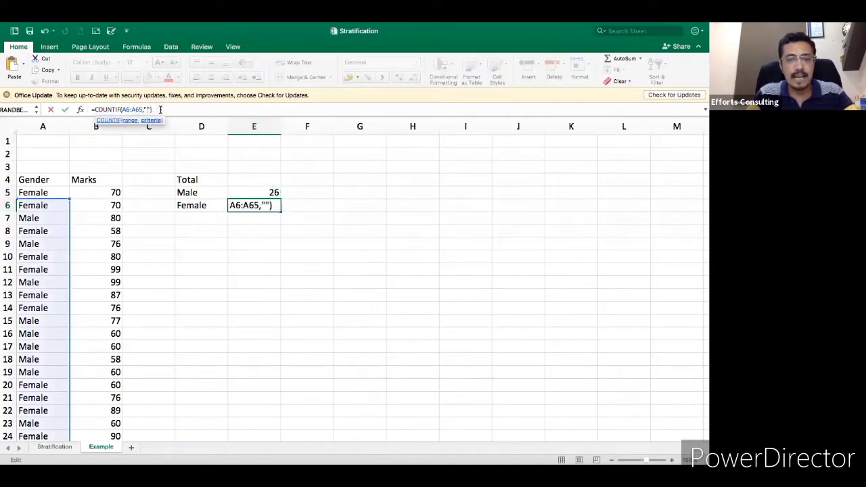
pyautogui.write('Femal')
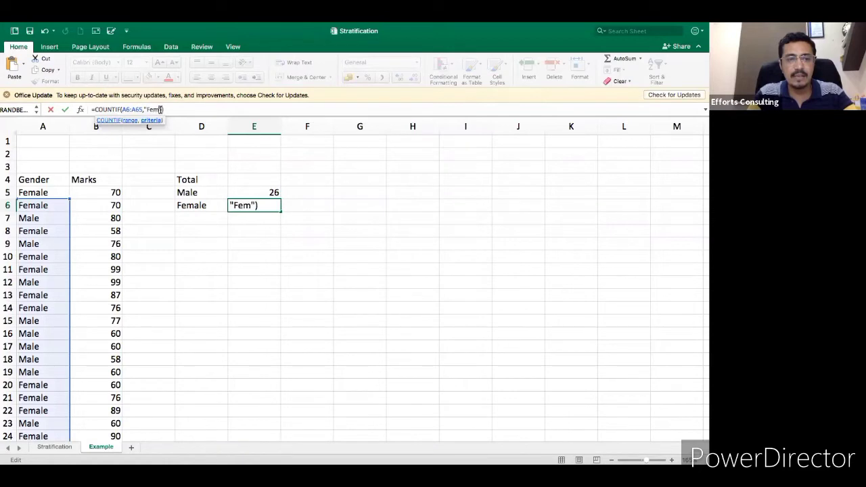
pyautogui.write('e')
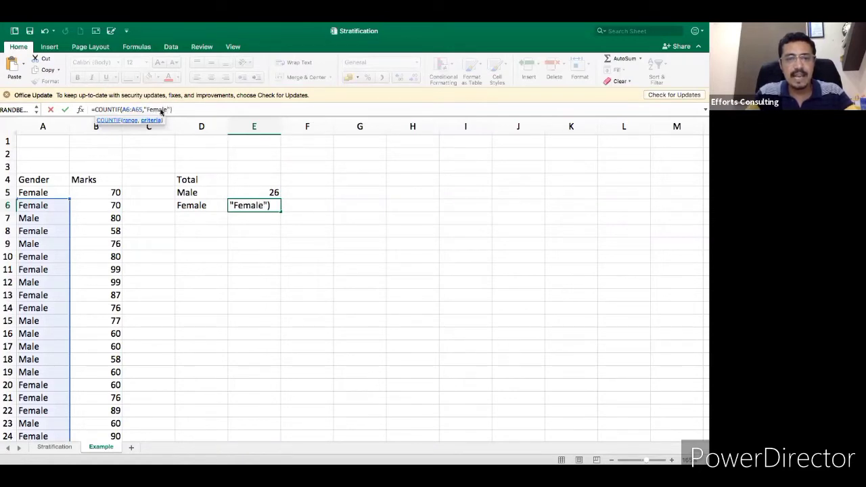
pyautogui.press('Return')
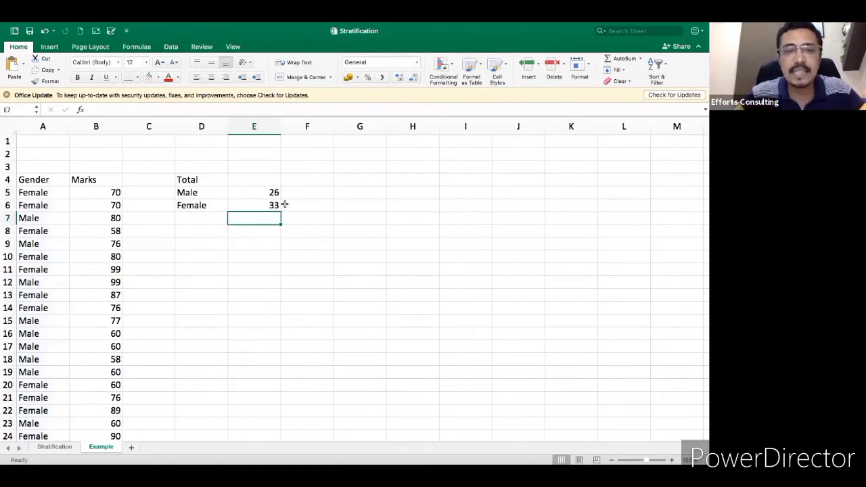
# Add up the male and female counts in E4 with the formula =E5+E6
pyautogui.click(268, 184)
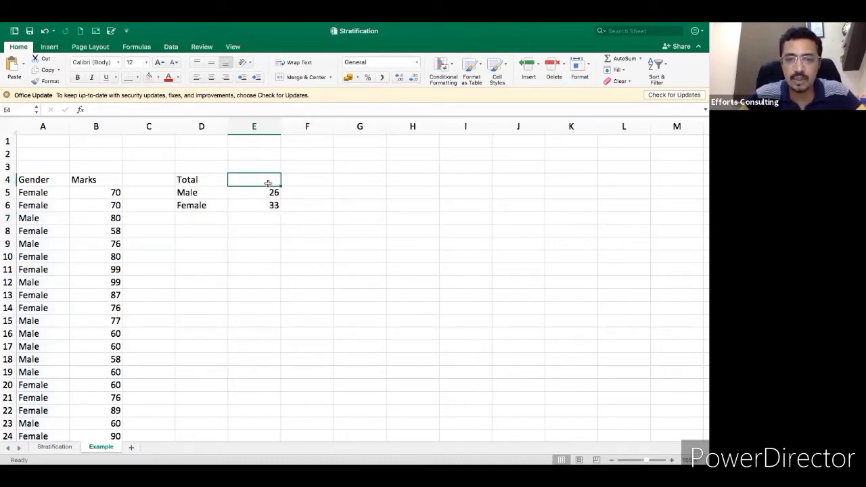
pyautogui.write('=')
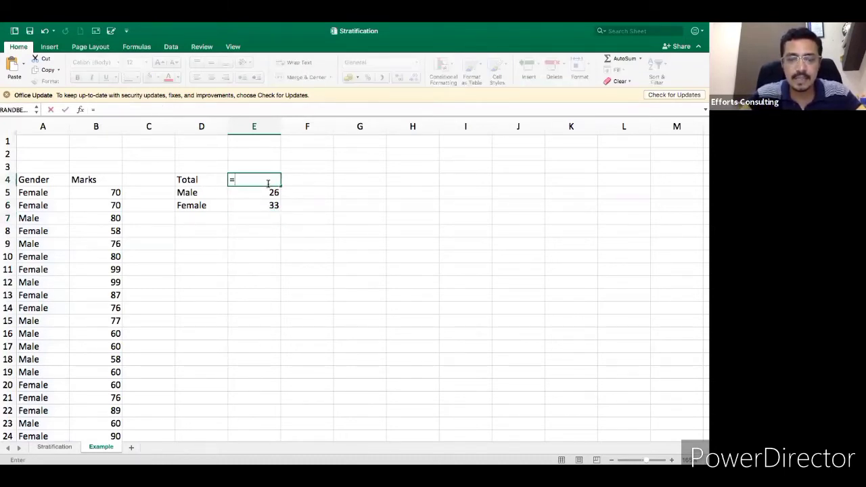
pyautogui.click(267, 193)
pyautogui.write('+')
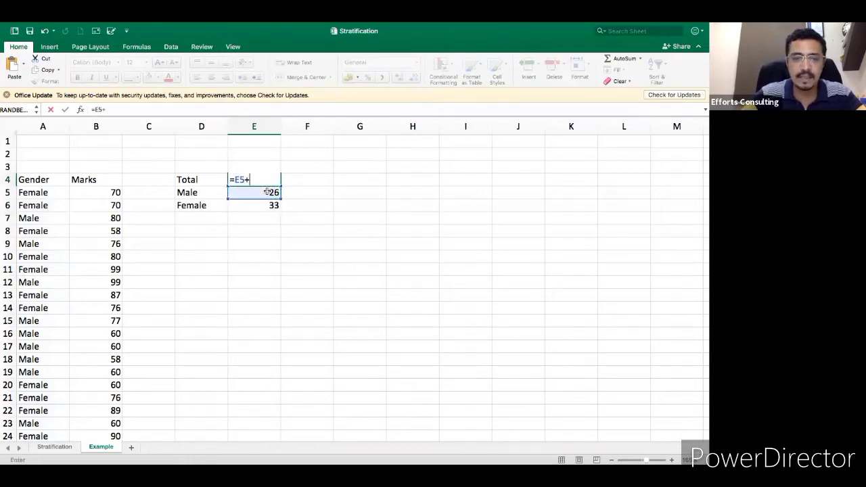
pyautogui.click(273, 205)
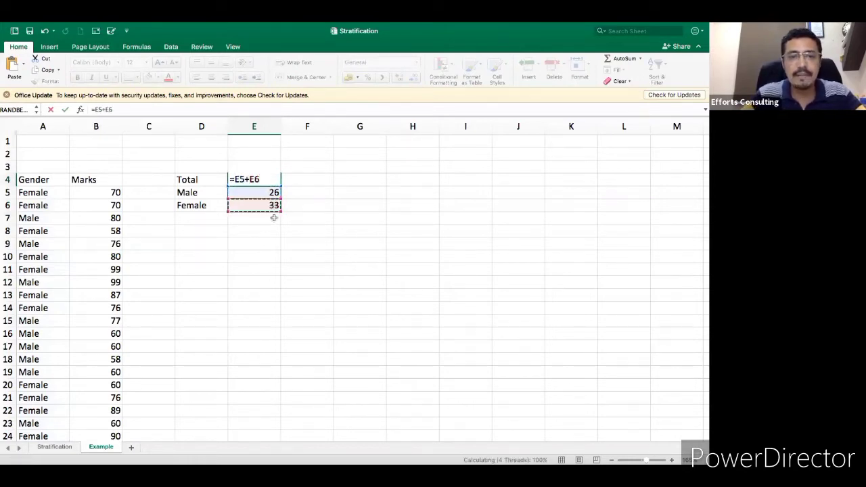
pyautogui.press('Return')
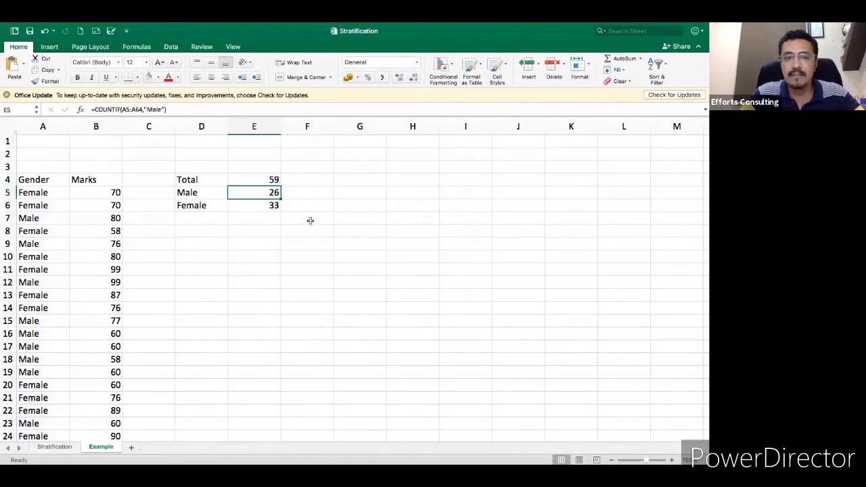
# Calculate the male share of the total in F5 with =E5/E4 and format it as a percentage
pyautogui.click(312, 193)
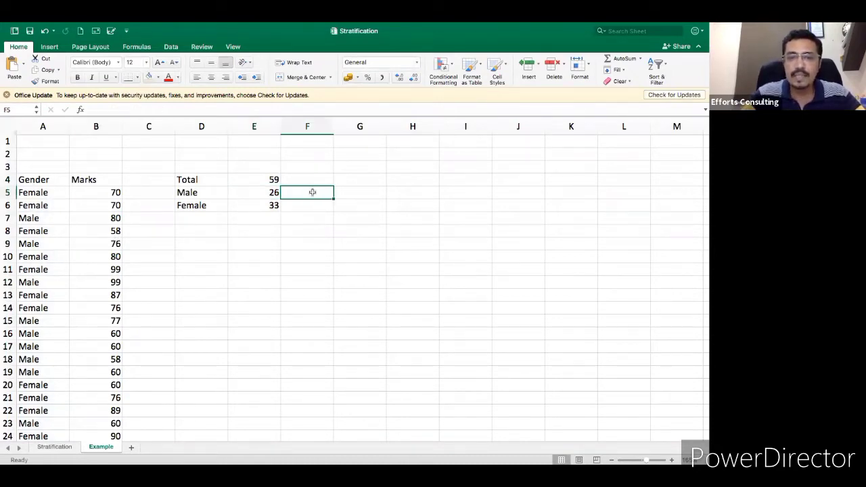
pyautogui.write('=')
pyautogui.click(277, 193)
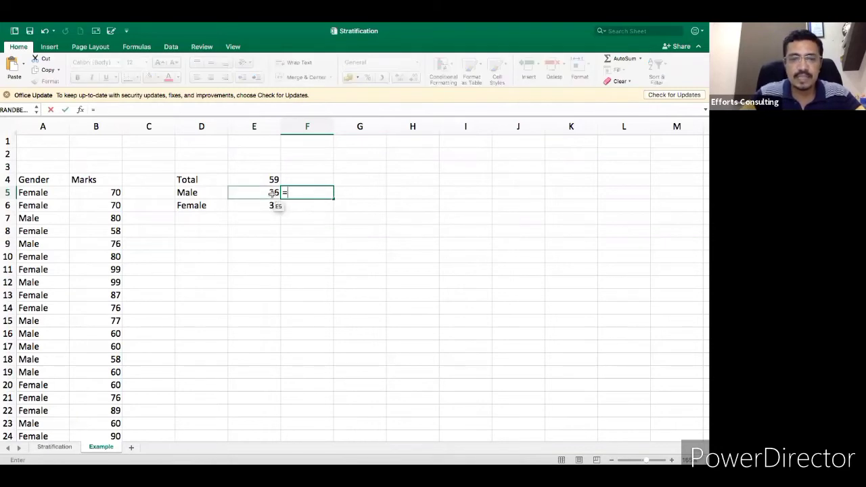
pyautogui.write('/')
pyautogui.click(269, 178)
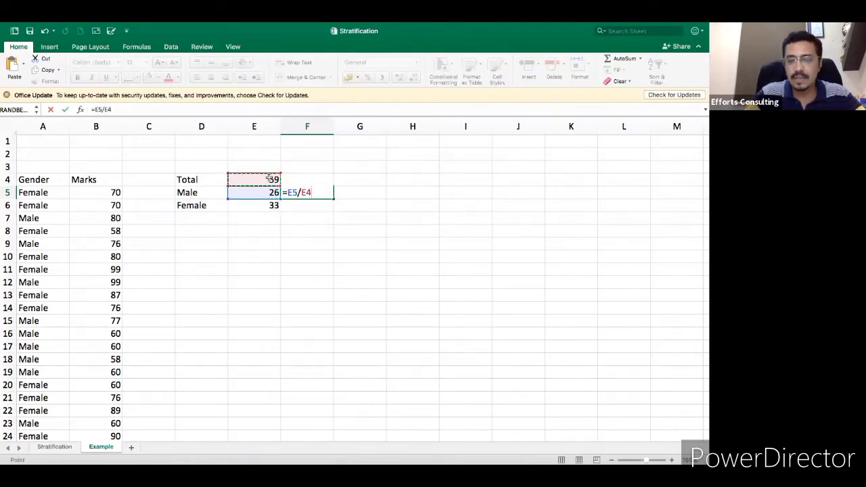
pyautogui.press('Return')
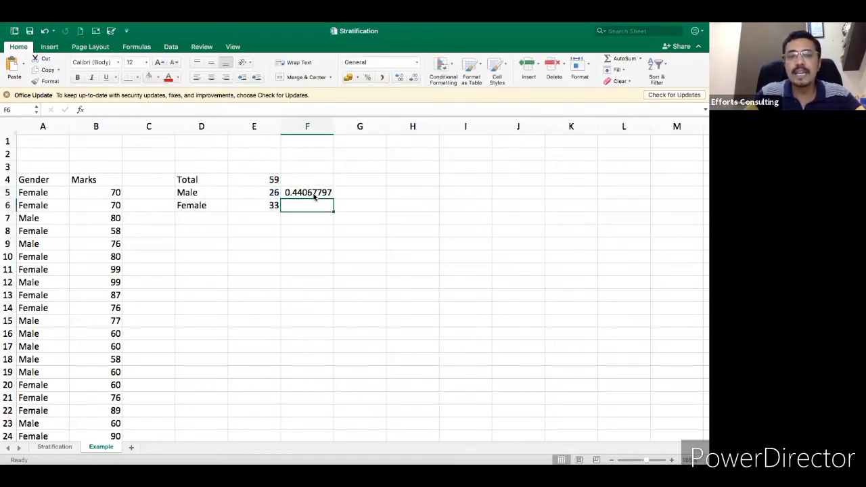
pyautogui.click(315, 195)
pyautogui.click(371, 77)
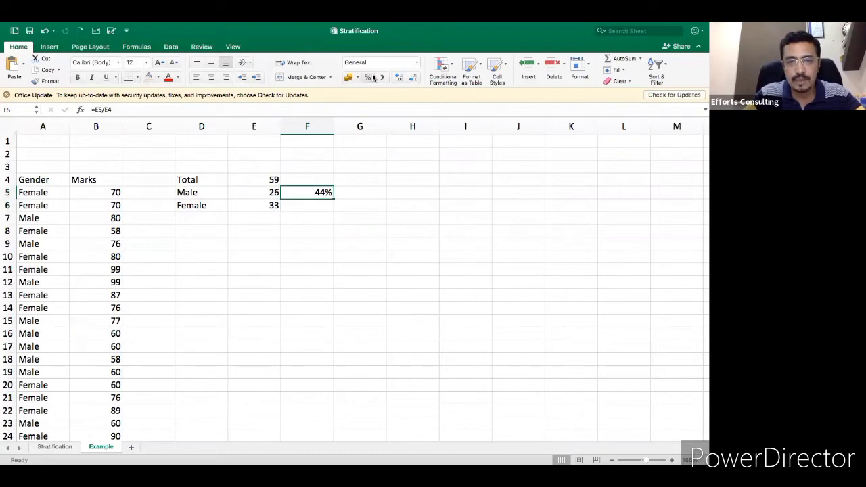
# Calculate the female share of the total in F6 with =E6/E4 and format it as a percentage
pyautogui.click(308, 207)
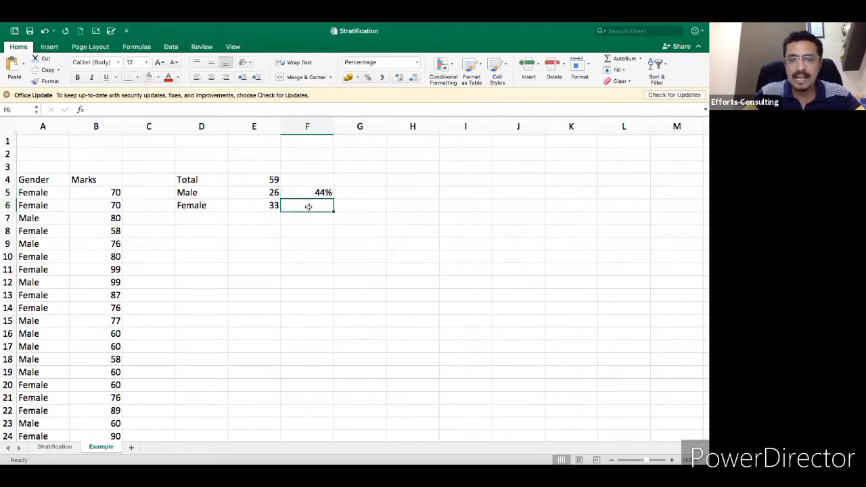
pyautogui.write('=')
pyautogui.click(274, 206)
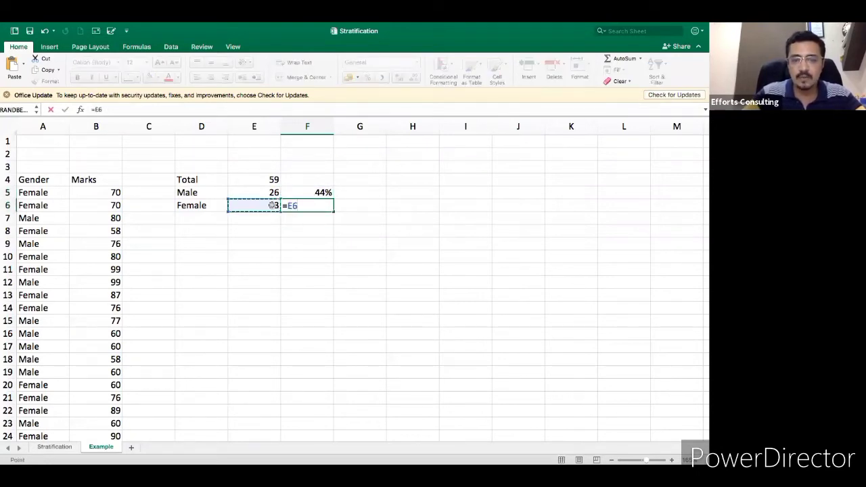
pyautogui.write('/')
pyautogui.click(273, 181)
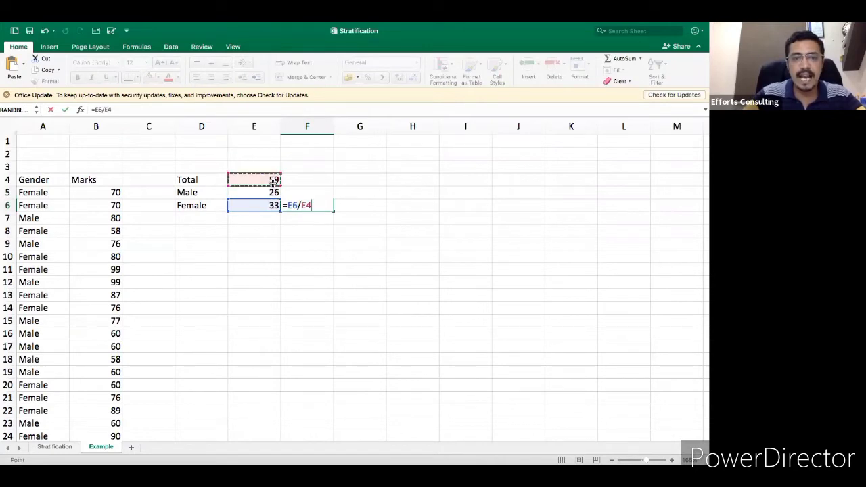
pyautogui.press('Return')
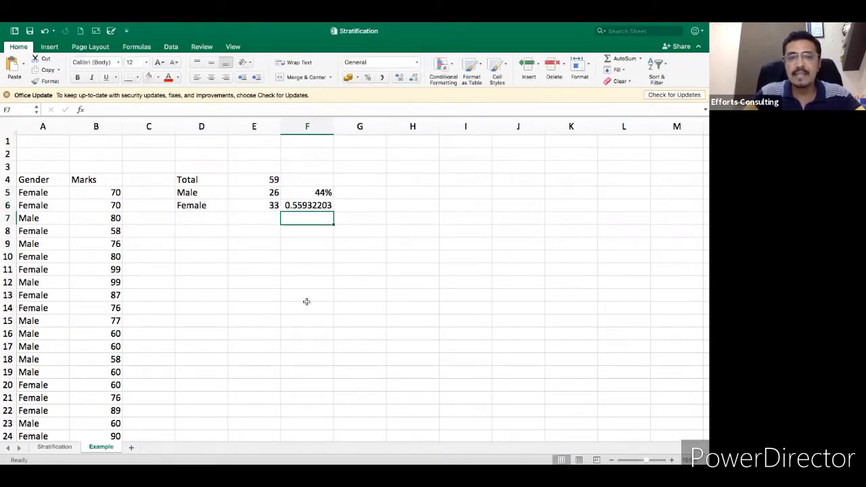
pyautogui.click(312, 210)
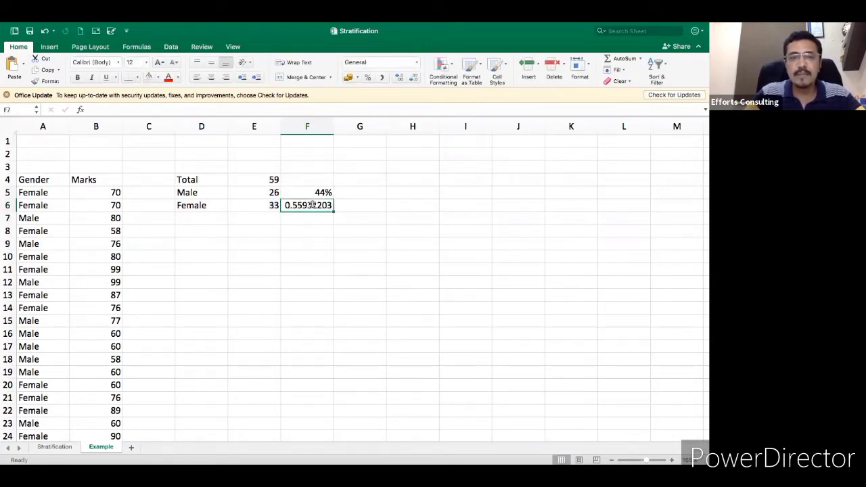
pyautogui.click(369, 78)
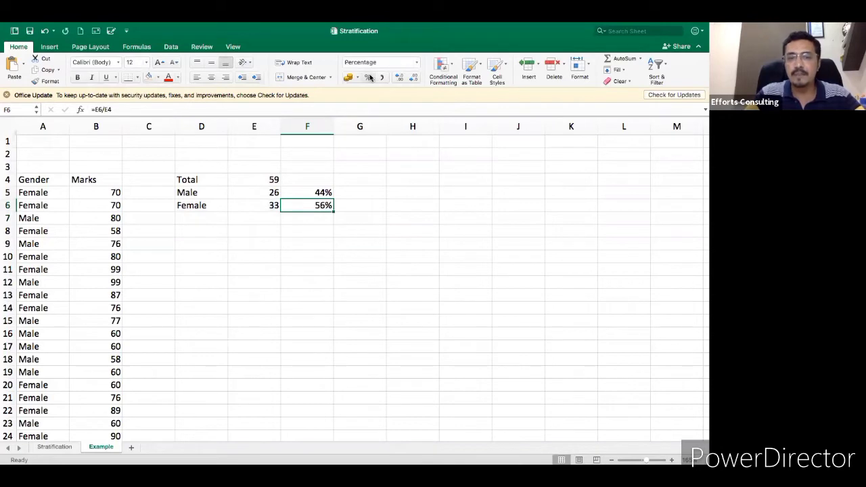
# Enter the label Sample in D8 with a sample size of 20 in E8, and the label Male in D9
pyautogui.click(210, 232)
pyautogui.write('Sample')
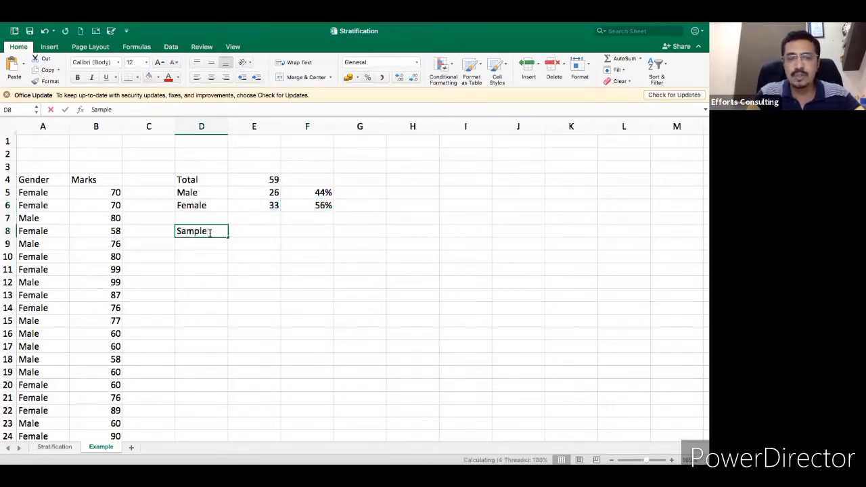
pyautogui.press('Tab')
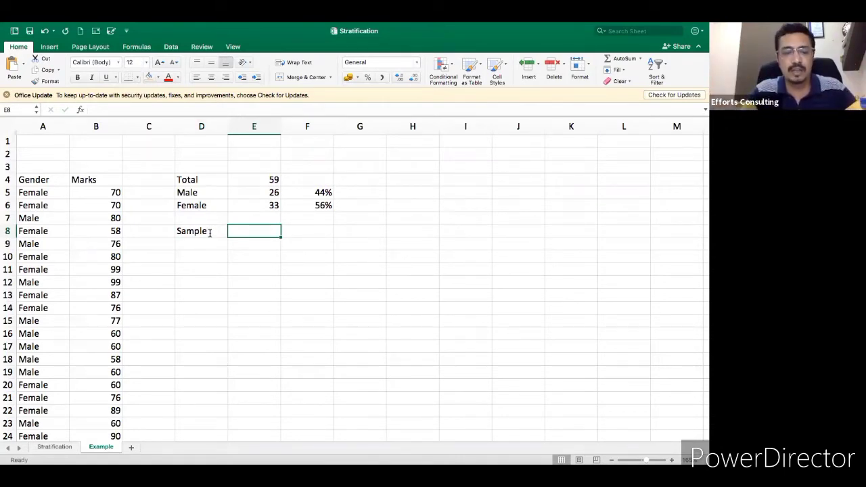
pyautogui.write('20')
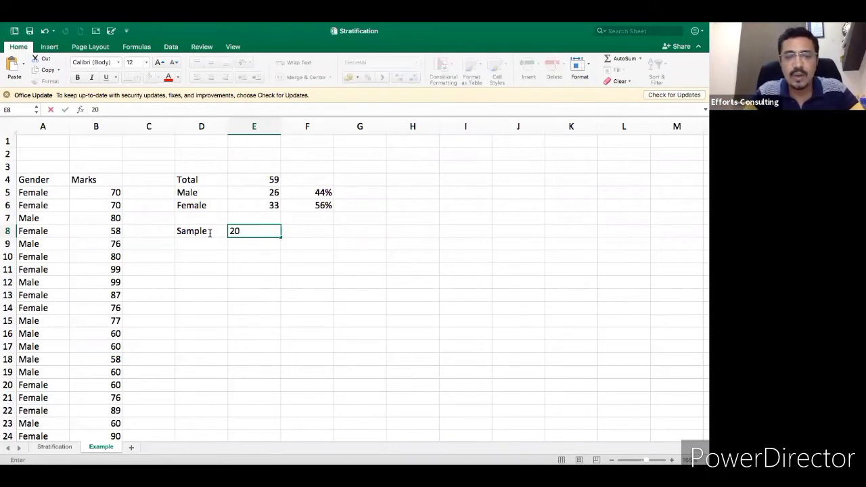
pyautogui.press('Return')
pyautogui.write('Male')
pyautogui.press('Tab')
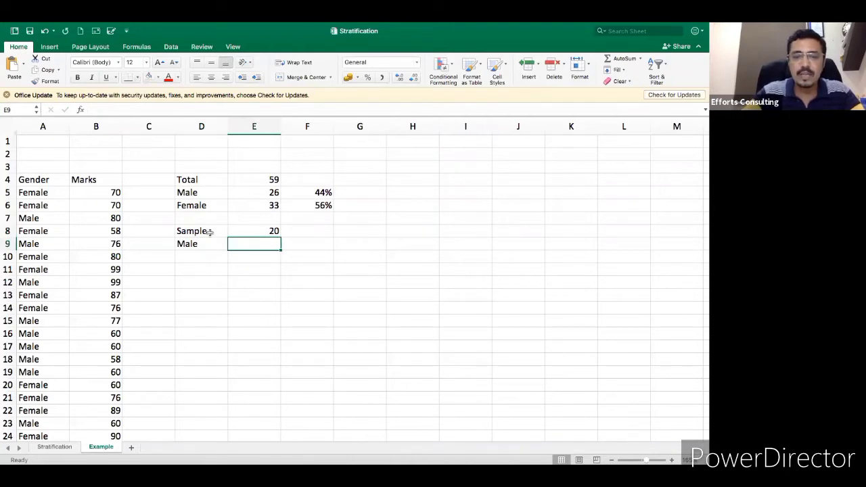
# Calculate the number of males in the sample in E9 with the formula =E8*F5
pyautogui.write('=')
pyautogui.click(257, 232)
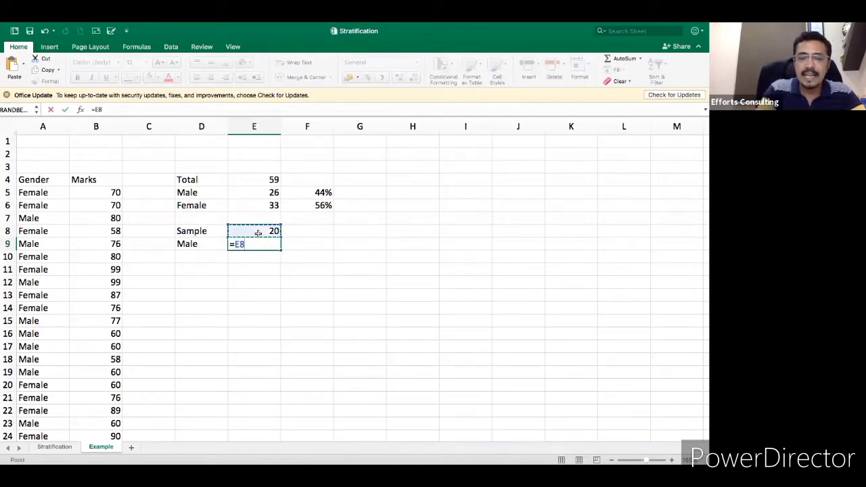
pyautogui.write('*')
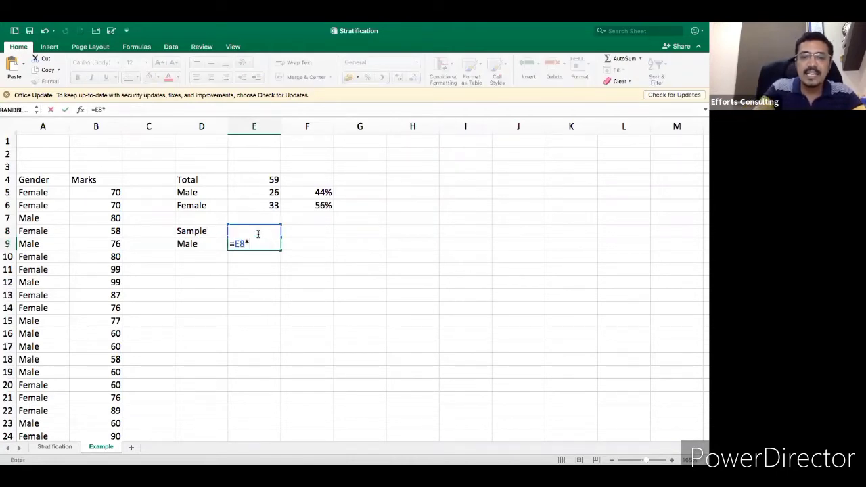
pyautogui.click(313, 193)
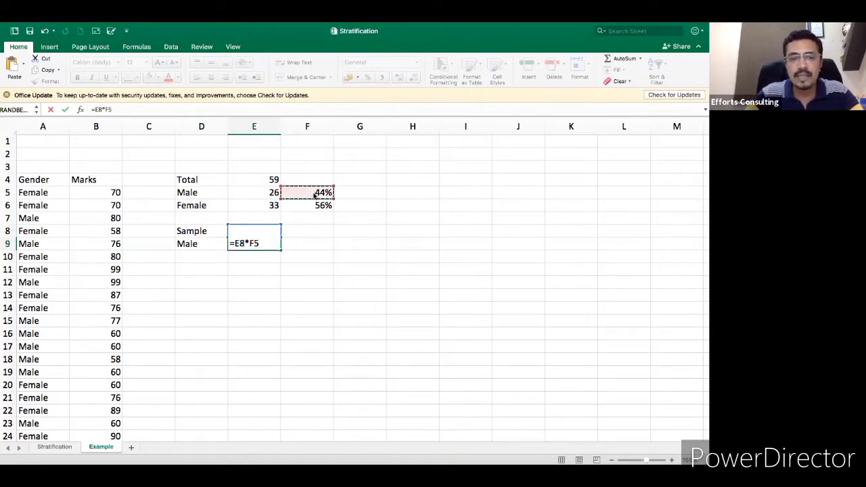
pyautogui.press('Return')
# Reduce the male sample size in E9 to one displayed decimal place
pyautogui.press('Up')
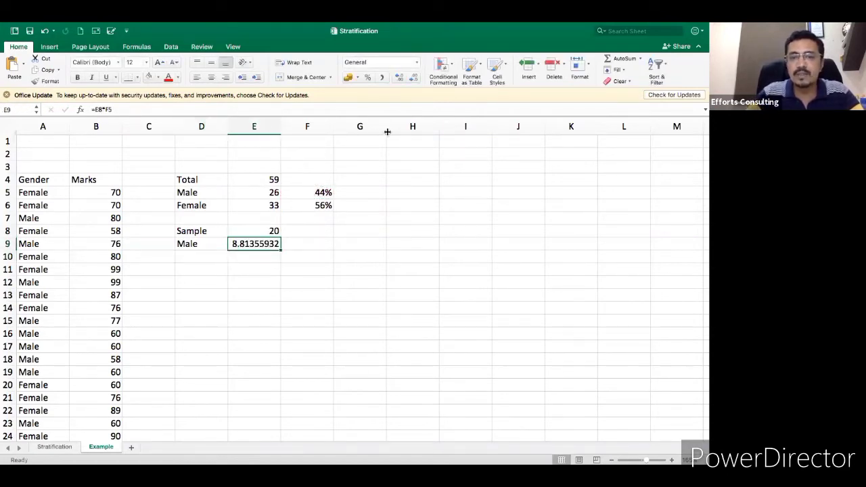
pyautogui.click(399, 78)
pyautogui.click(411, 79)
pyautogui.click(411, 79)
pyautogui.click(411, 79)
pyautogui.click(410, 79)
pyautogui.click(410, 80)
pyautogui.click(411, 79)
pyautogui.click(410, 79)
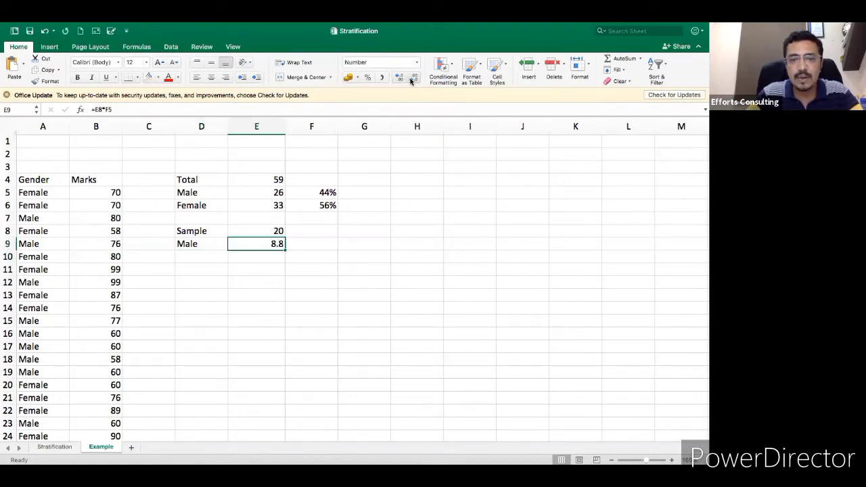
# Display the male sample size in E9 without decimals and enter the label Female in D10 with 11 in E10
pyautogui.click(411, 79)
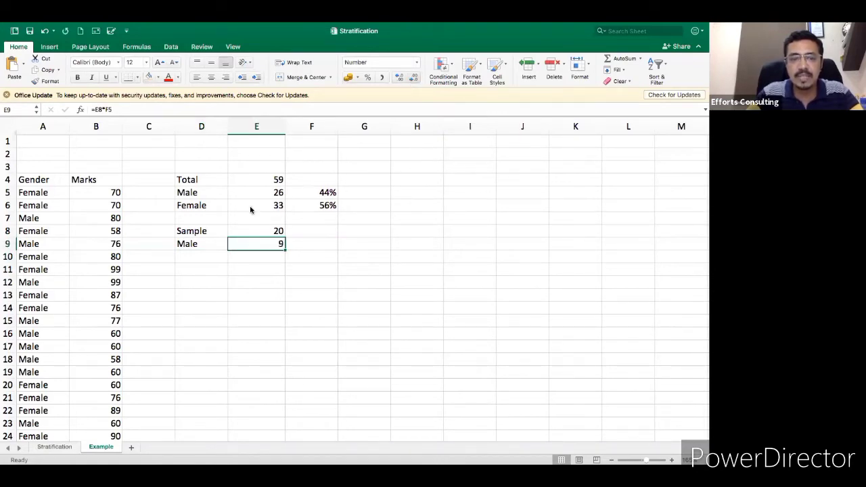
pyautogui.click(190, 257)
pyautogui.write('Fem')
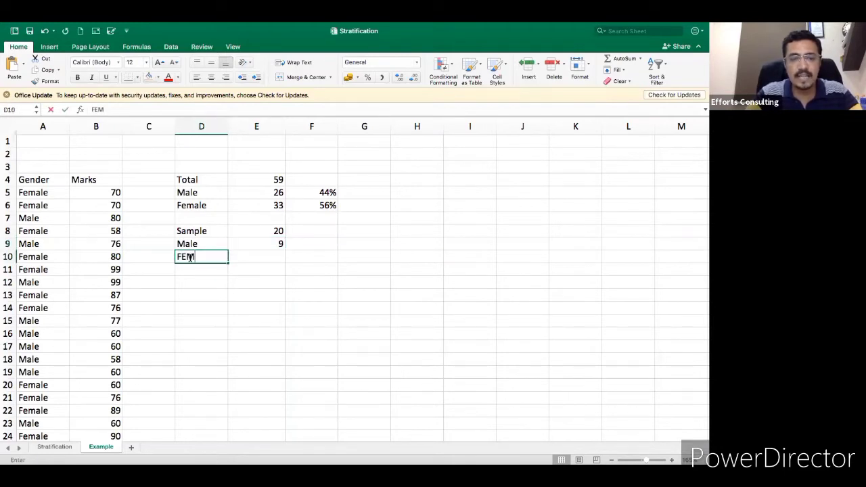
pyautogui.press('BackSpace')
pyautogui.press('BackSpace')
pyautogui.press('BackSpace')
pyautogui.write('Female')
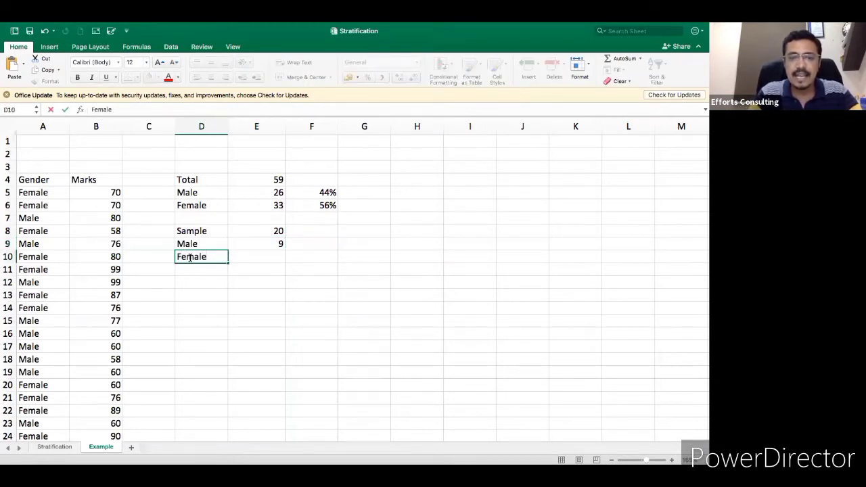
pyautogui.press('Tab')
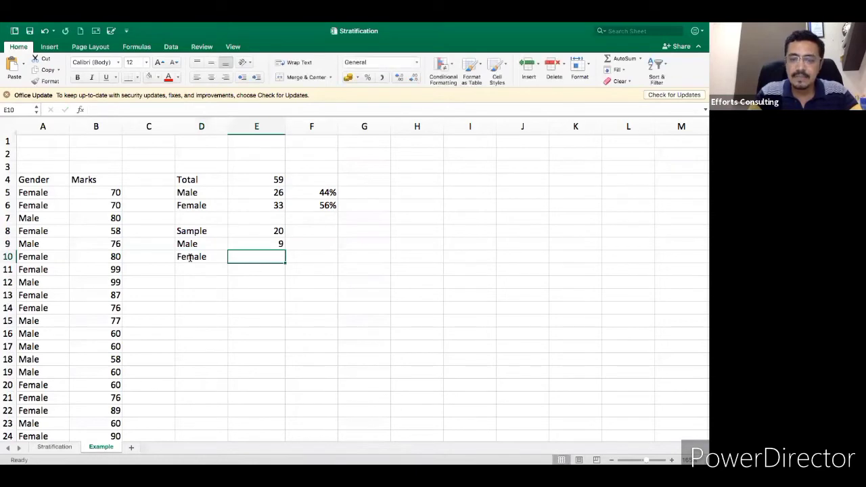
pyautogui.write('11')
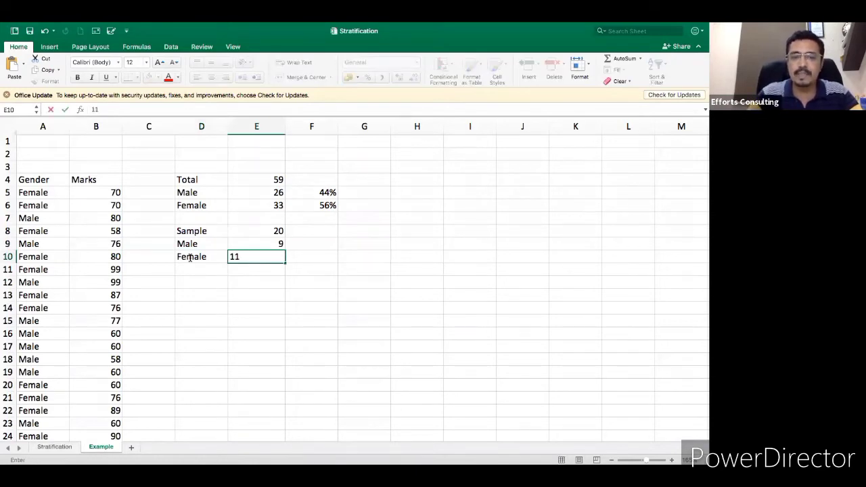
pyautogui.press('Return')
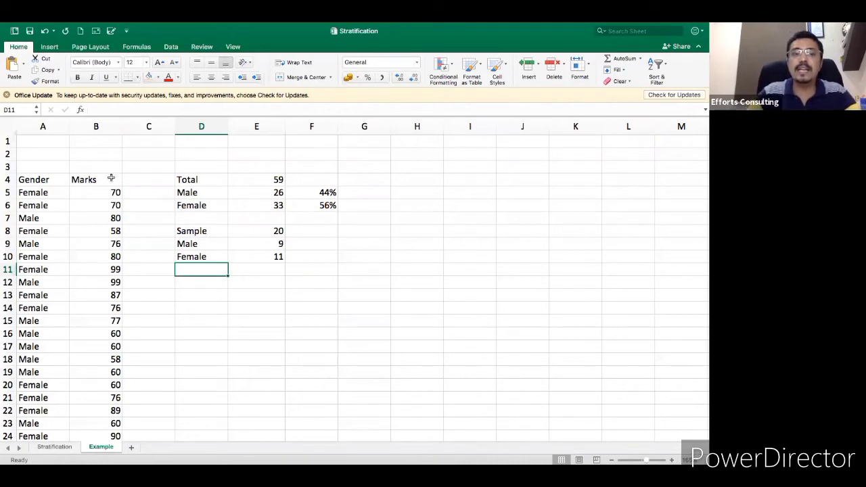
# Enter the header Random in C4 and generate a random number in C5 with the formula =RAND()
pyautogui.click(134, 180)
pyautogui.write('Random')
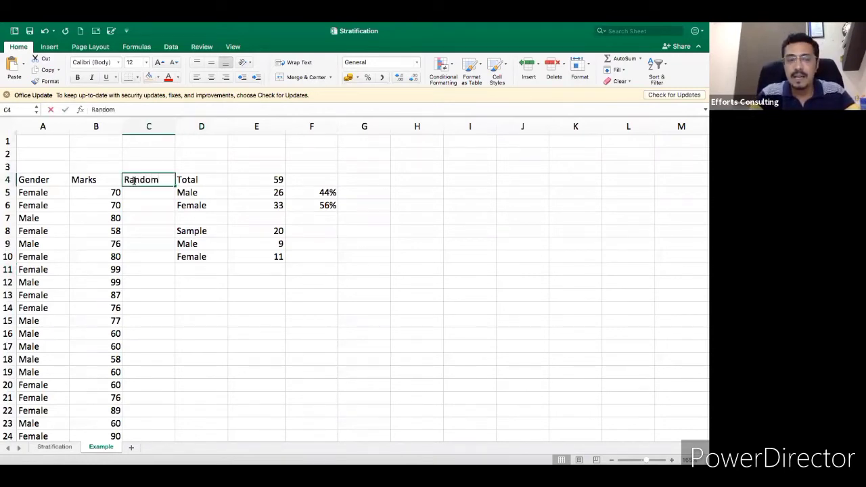
pyautogui.press('Return')
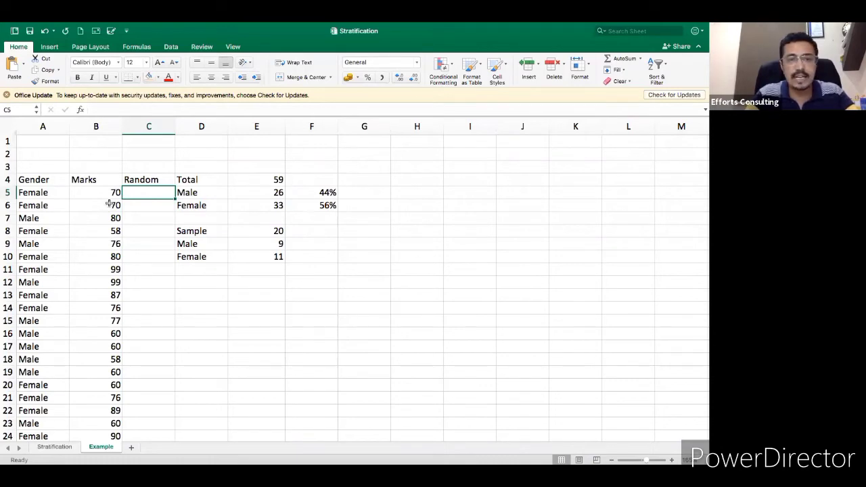
pyautogui.write('=rand')
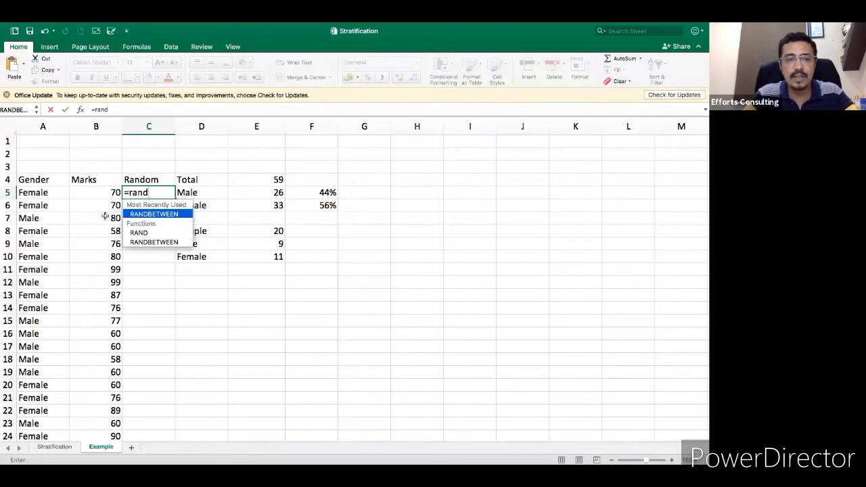
pyautogui.click(145, 232)
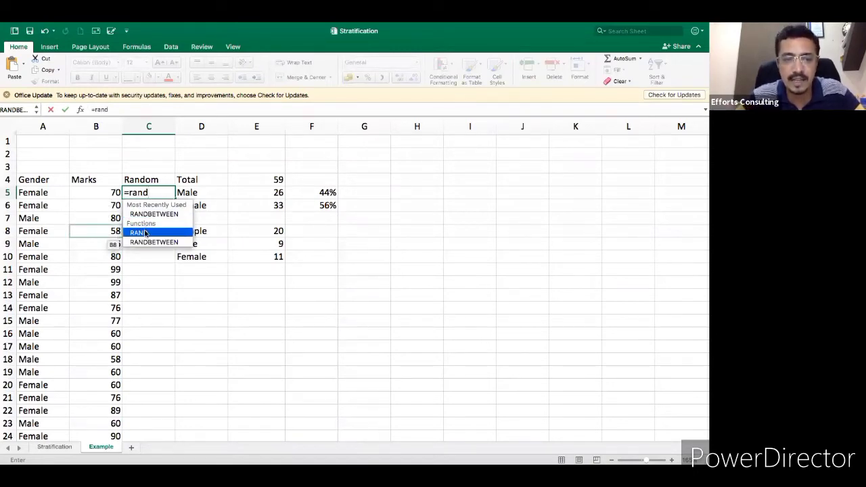
pyautogui.doubleClick(145, 233)
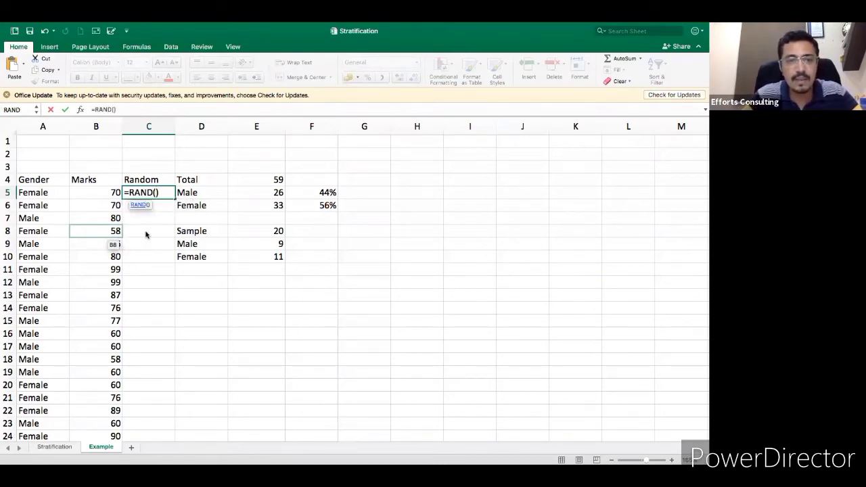
pyautogui.press('Return')
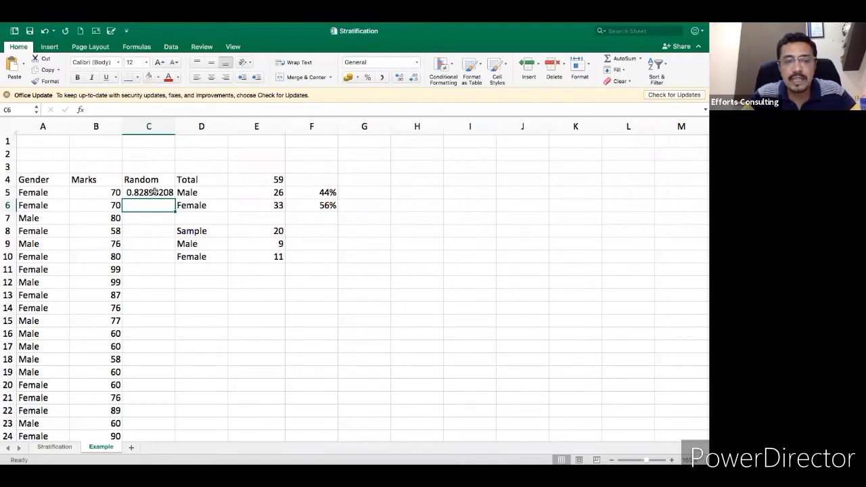
# Fill the RAND formula from C5 down column C to the last data row, 64
pyautogui.click(157, 193)
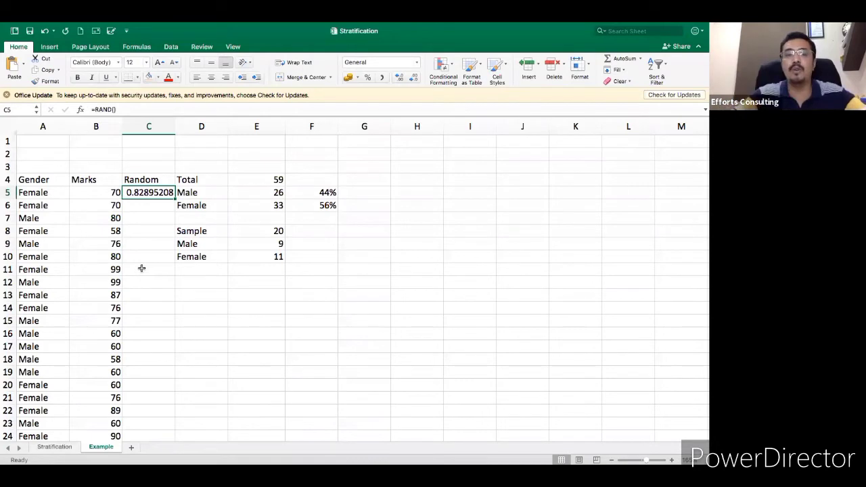
pyautogui.doubleClick(174, 198)
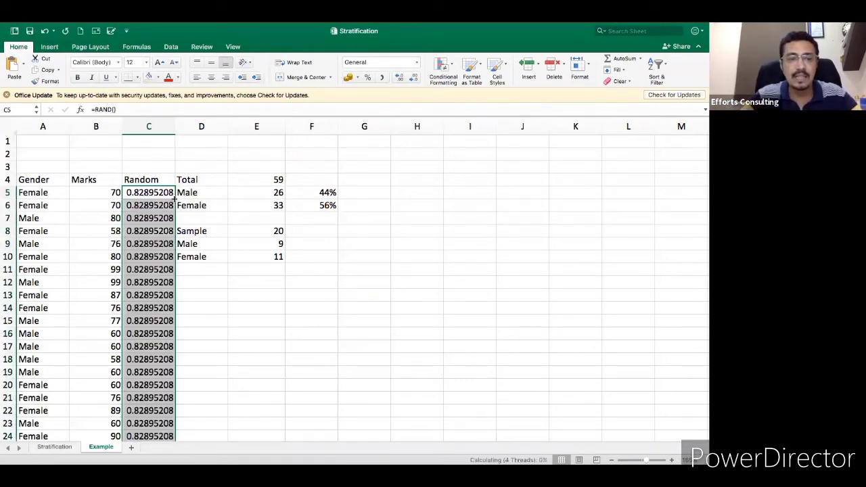
pyautogui.scroll(-1, 212, 301)
pyautogui.scroll(-14, 212, 300)
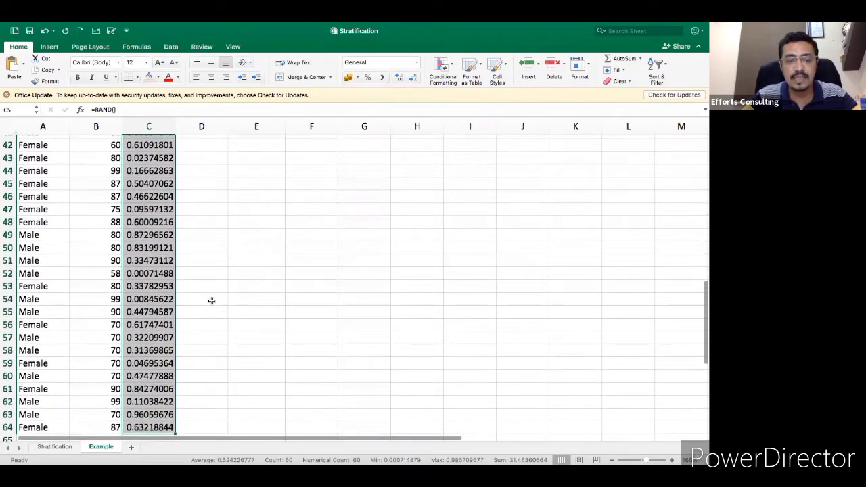
pyautogui.scroll(-4, 212, 301)
pyautogui.scroll(3, 212, 300)
pyautogui.scroll(12, 212, 301)
pyautogui.scroll(3, 212, 301)
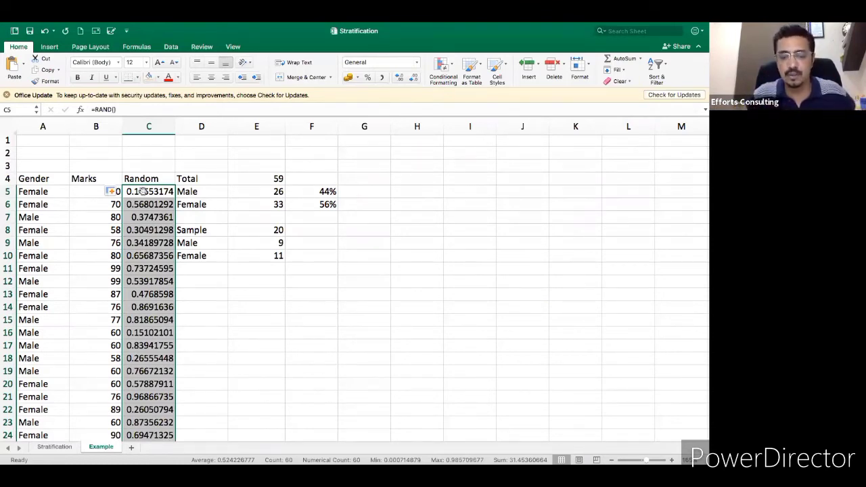
# Replace the RAND formulas in the Random column with fixed numbers by copying them and pasting them back as values
pyautogui.press('super+c')
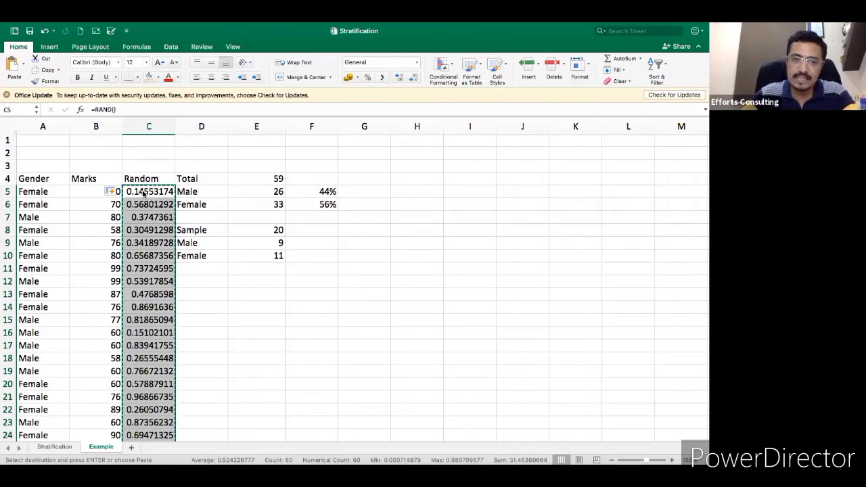
pyautogui.click(143, 192)
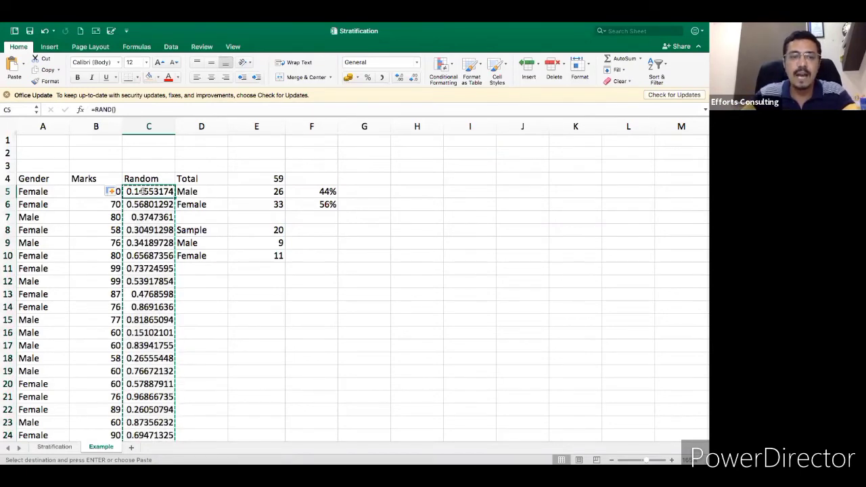
pyautogui.rightClick(147, 193)
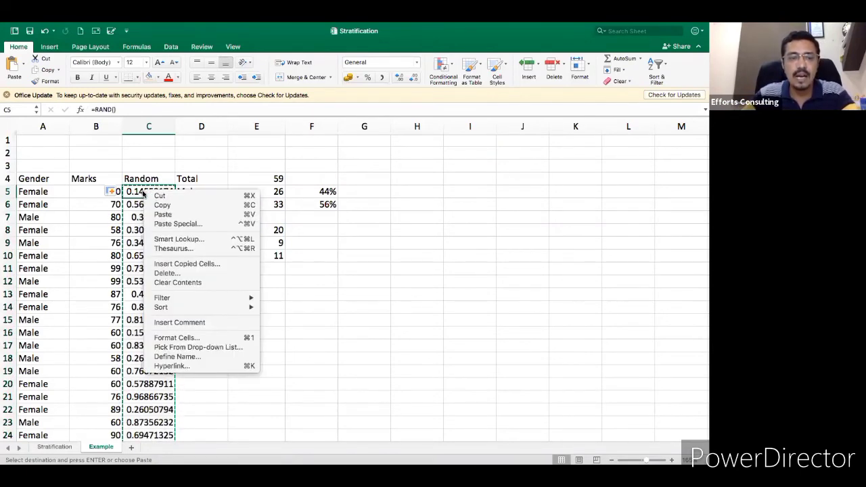
pyautogui.click(178, 225)
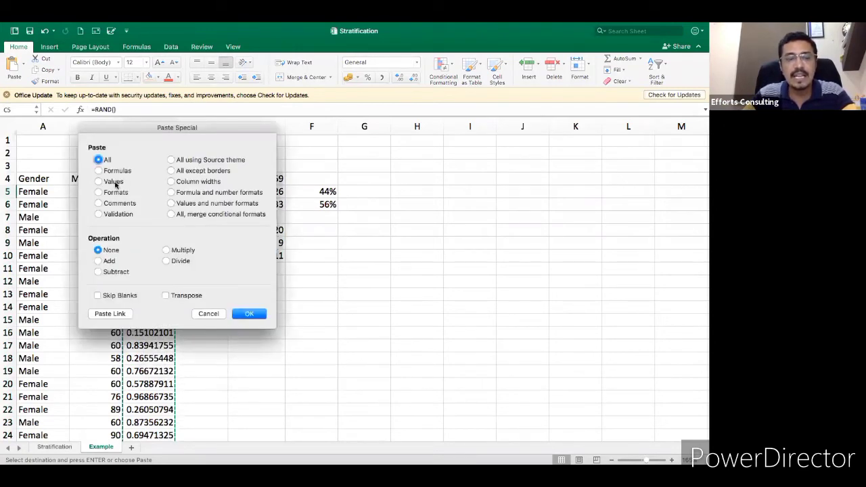
pyautogui.click(249, 315)
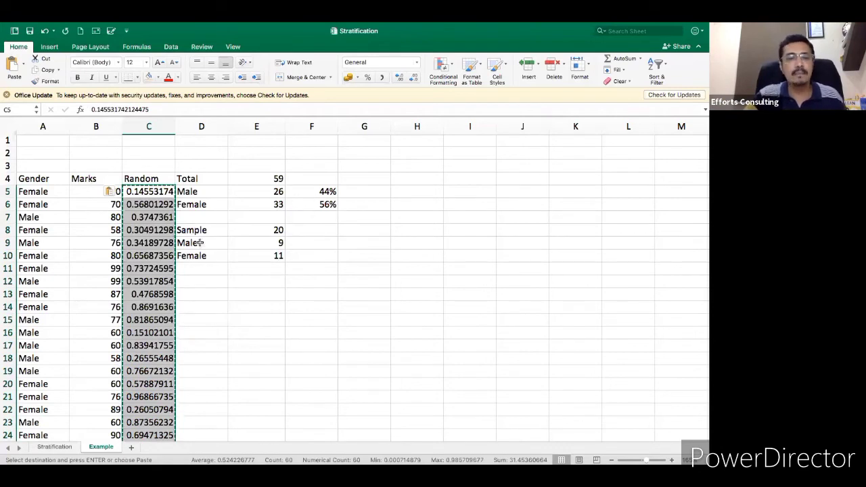
pyautogui.click(271, 232)
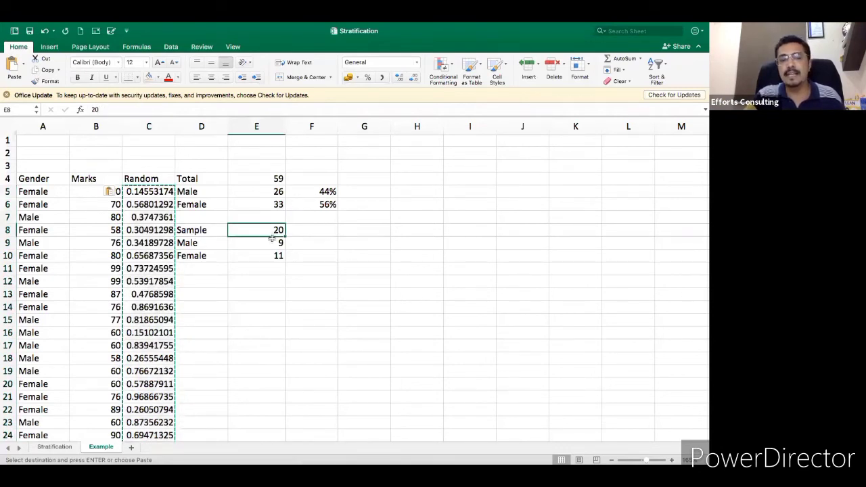
pyautogui.click(323, 193)
pyautogui.click(323, 206)
pyautogui.click(262, 244)
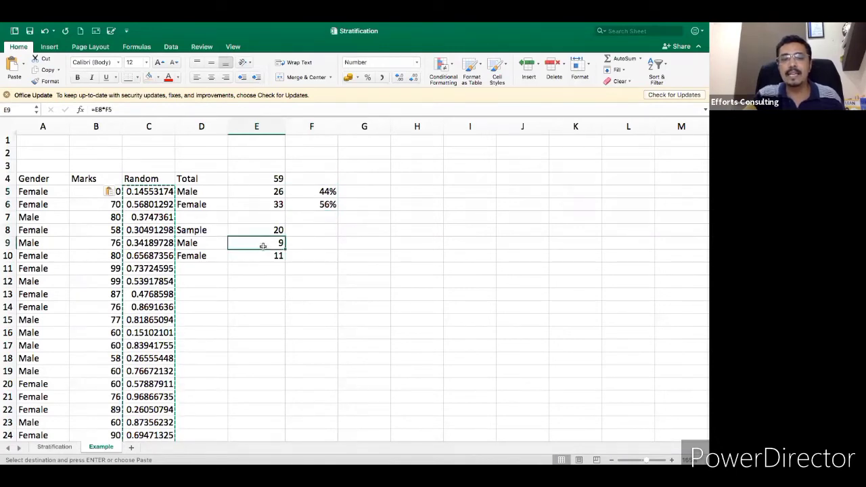
pyautogui.click(264, 253)
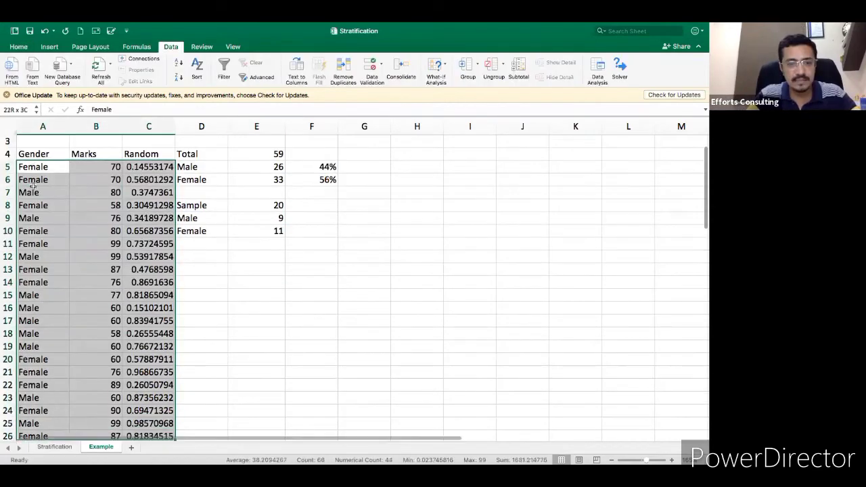
# Sort the data rows A5:C64 by Gender from A to Z, with Random from smallest to largest as the second level
pyautogui.scroll(-5, 32, 184)
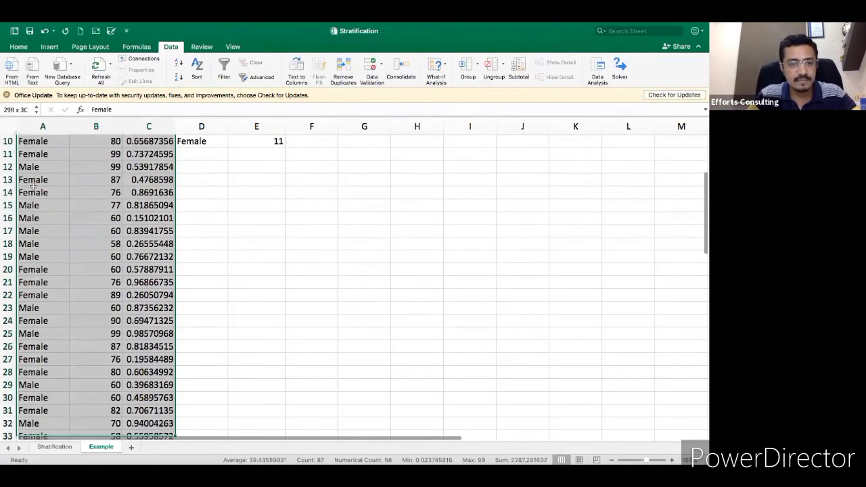
pyautogui.hotkey('shift', 'Down')
pyautogui.hotkey('shift', 'Down')
pyautogui.hotkey('shift', 'Down')
pyautogui.hotkey('shift', 'Down')
pyautogui.hotkey('shift', 'Down')
pyautogui.hotkey('shift', 'Down')
pyautogui.hotkey('shift', 'Down')
pyautogui.hotkey('shift', 'Down')
pyautogui.hotkey('shift', 'Down')
pyautogui.hotkey('shift', 'Down')
pyautogui.hotkey('shift', 'Down')
pyautogui.hotkey('shift', 'Down')
pyautogui.hotkey('shift', 'Down')
pyautogui.hotkey('shift', 'Down')
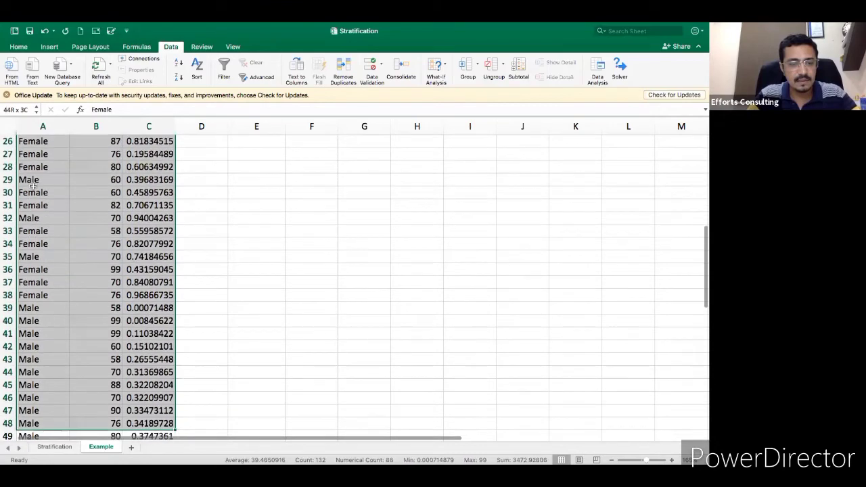
pyautogui.hotkey('shift', 'Down')
pyautogui.hotkey('shift', 'Down')
pyautogui.hotkey('shift', 'Down')
pyautogui.hotkey('shift', 'Down')
pyautogui.hotkey('shift', 'Down')
pyautogui.hotkey('shift', 'Down')
pyautogui.hotkey('shift', 'Down')
pyautogui.hotkey('shift', 'Down')
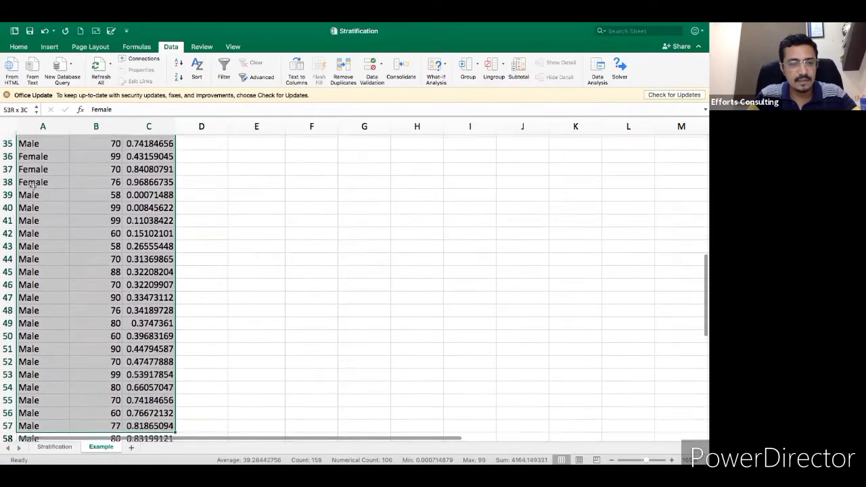
pyautogui.hotkey('shift', 'Down')
pyautogui.hotkey('shift', 'Down')
pyautogui.hotkey('shift', 'Down')
pyautogui.hotkey('shift', 'Down')
pyautogui.hotkey('shift', 'Down')
pyautogui.hotkey('shift', 'Down')
pyautogui.hotkey('shift', 'Down')
pyautogui.hotkey('shift', 'Down')
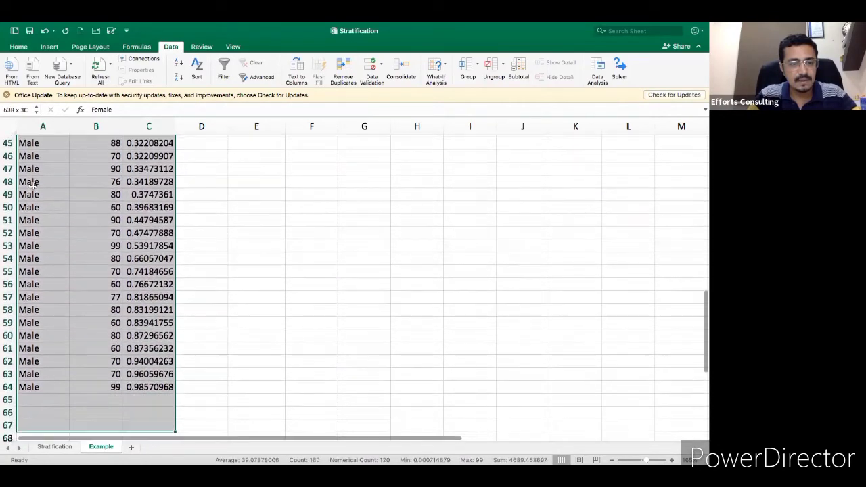
pyautogui.hotkey('shift', 'Up')
pyautogui.hotkey('shift', 'Up')
pyautogui.hotkey('shift', 'Up')
pyautogui.hotkey('shift', 'Down')
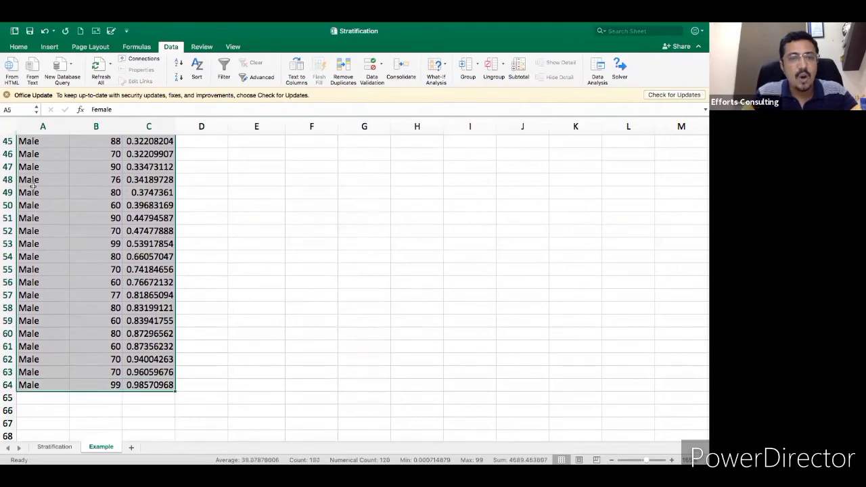
pyautogui.click(197, 72)
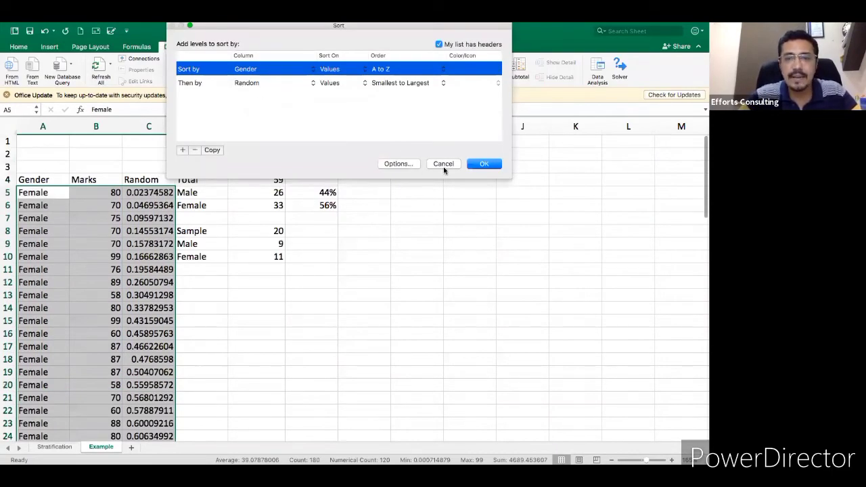
pyautogui.click(483, 166)
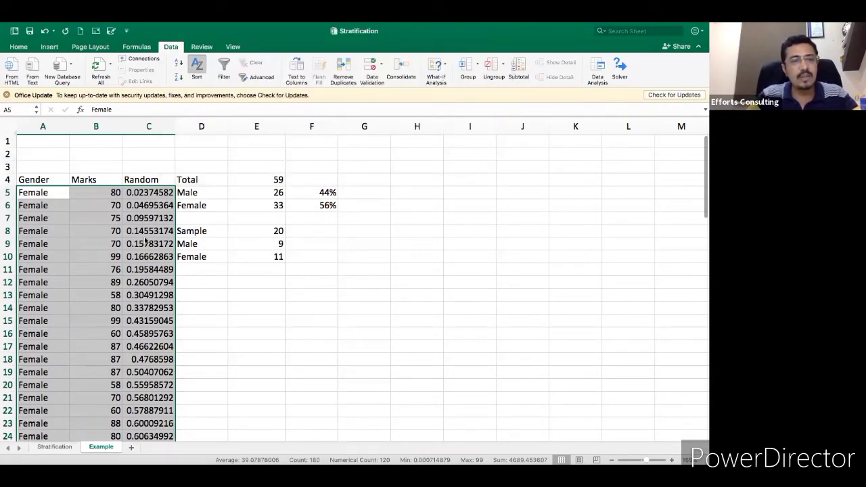
# Review the sorted data down to row 64, checking the gender grouping and the order of the random numbers within each group
pyautogui.scroll(-2, 318, 274)
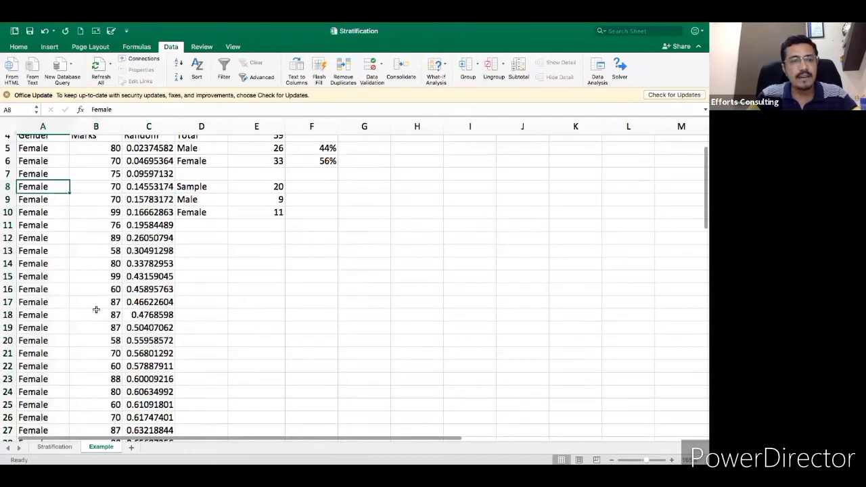
pyautogui.scroll(2, 96, 310)
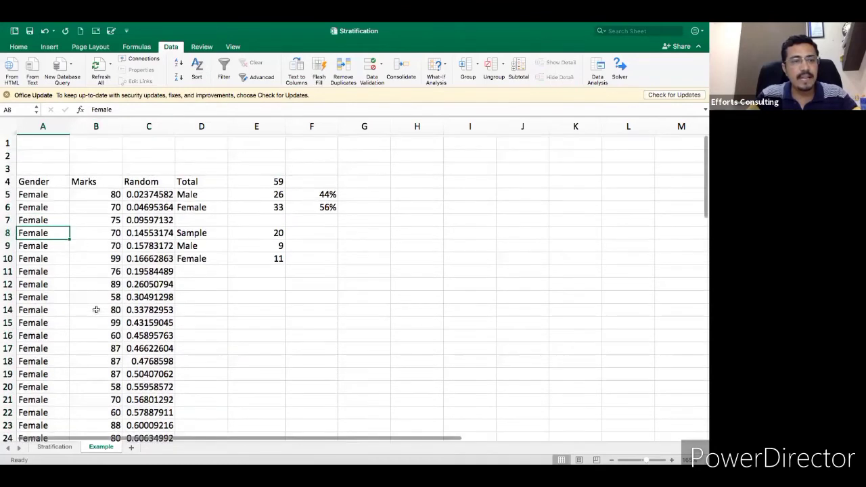
pyautogui.scroll(-6, 97, 309)
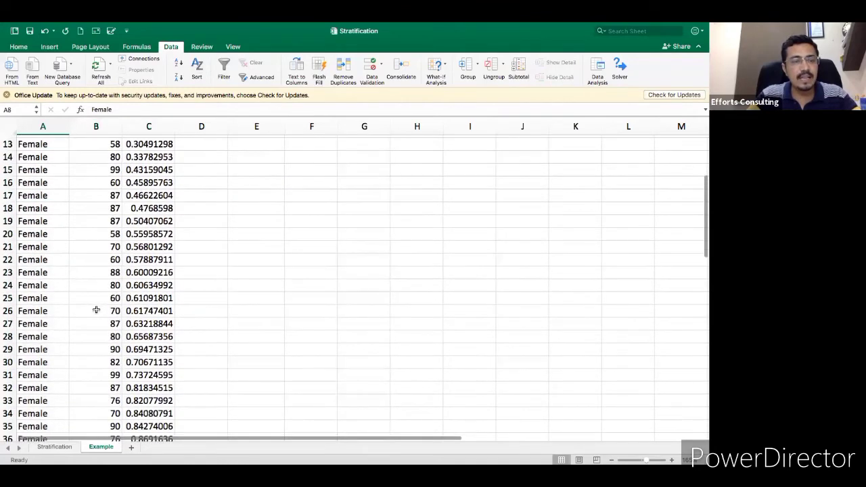
pyautogui.scroll(-2, 96, 310)
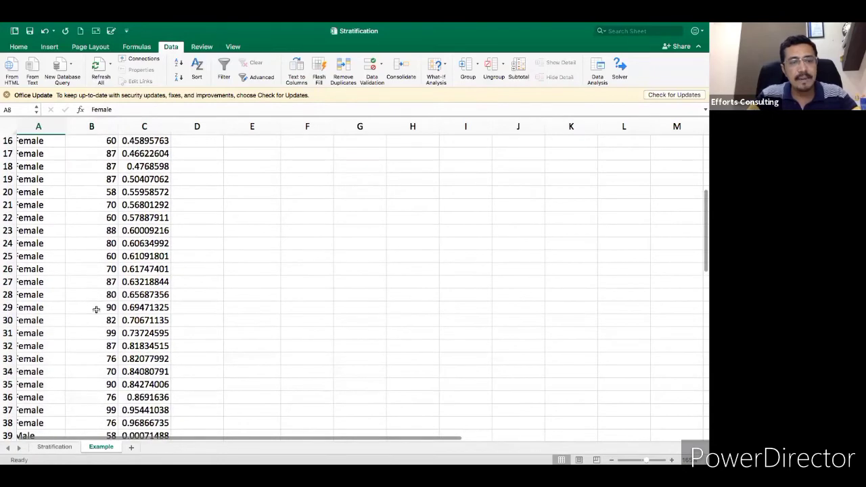
pyautogui.scroll(-1, 96, 309)
pyautogui.scroll(-3, 96, 309)
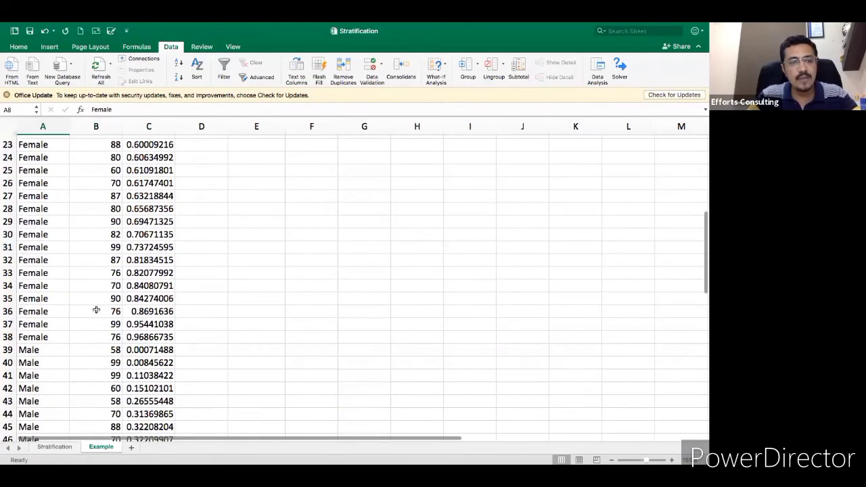
pyautogui.scroll(-10, 96, 309)
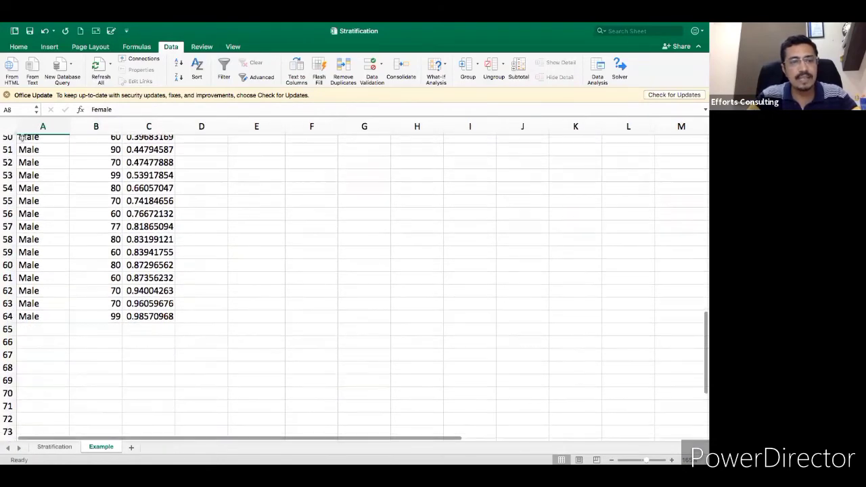
pyautogui.scroll(7, 23, 139)
pyautogui.scroll(9, 23, 137)
# Highlight all the female rows, A5:C38, with a yellow fill
pyautogui.moveTo(30, 168); pyautogui.dragTo(149, 168)
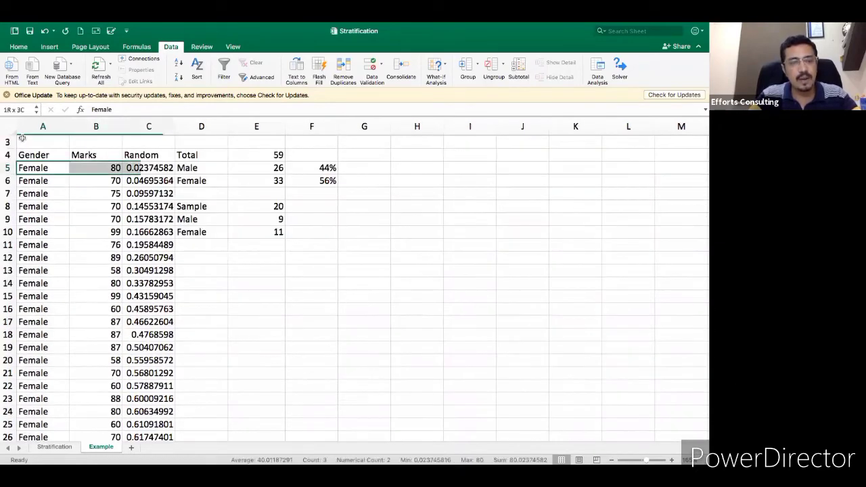
pyautogui.hotkey('shift', 'Down')
pyautogui.hotkey('shift', 'Down')
pyautogui.hotkey('shift', 'Down')
pyautogui.hotkey('shift', 'Down')
pyautogui.hotkey('shift', 'Down')
pyautogui.hotkey('shift', 'Down')
pyautogui.hotkey('shift', 'Down')
pyautogui.hotkey('shift', 'Down')
pyautogui.hotkey('shift', 'Down')
pyautogui.hotkey('shift', 'Down')
pyautogui.hotkey('shift', 'Down')
pyautogui.hotkey('shift', 'Down')
pyautogui.hotkey('shift', 'Down')
pyautogui.hotkey('shift', 'Down')
pyautogui.hotkey('shift', 'Down')
pyautogui.hotkey('shift', 'Down')
pyautogui.hotkey('shift', 'Down')
pyautogui.hotkey('shift', 'Down')
pyautogui.hotkey('shift', 'Down')
pyautogui.hotkey('shift', 'Down')
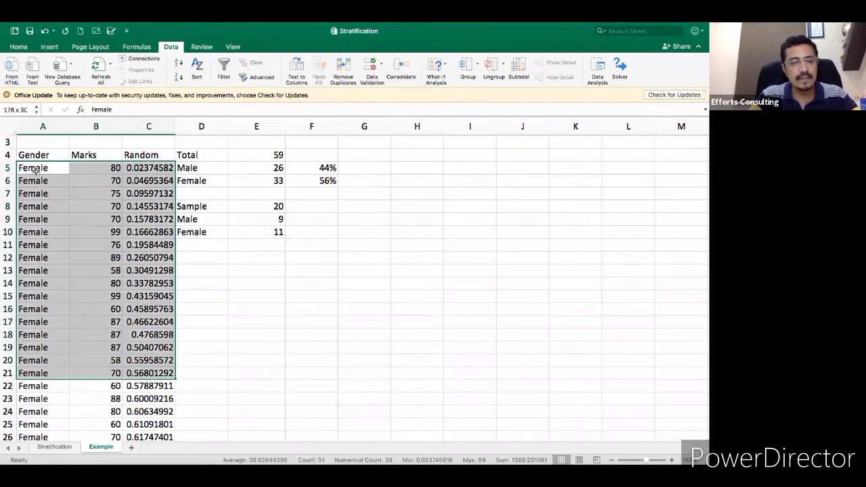
pyautogui.hotkey('shift', 'Down')
pyautogui.hotkey('shift', 'Down')
pyautogui.hotkey('shift', 'Down')
pyautogui.hotkey('shift', 'Down')
pyautogui.hotkey('shift', 'Down')
pyautogui.hotkey('shift', 'Down')
pyautogui.hotkey('shift', 'Down')
pyautogui.hotkey('shift', 'Down')
pyautogui.hotkey('shift', 'Down')
pyautogui.hotkey('shift', 'Down')
pyautogui.hotkey('shift', 'Down')
pyautogui.hotkey('shift', 'Down')
pyautogui.hotkey('shift', 'Down')
pyautogui.hotkey('shift', 'Down')
pyautogui.hotkey('shift', 'Down')
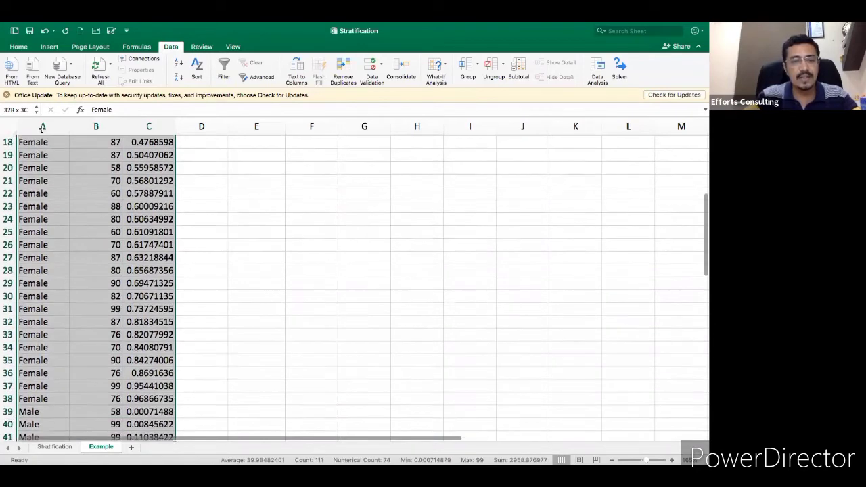
pyautogui.hotkey('shift', 'Up')
pyautogui.hotkey('shift', 'Up')
pyautogui.hotkey('shift', 'Up')
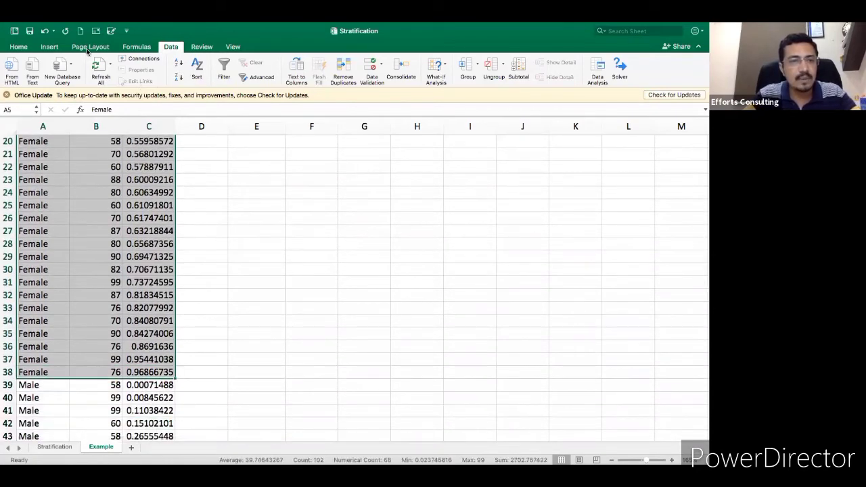
pyautogui.click(18, 47)
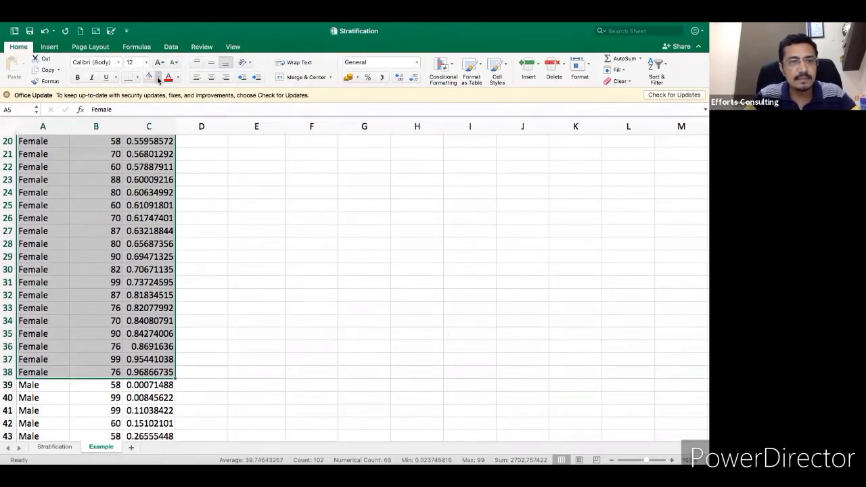
pyautogui.scroll(5, 236, 236)
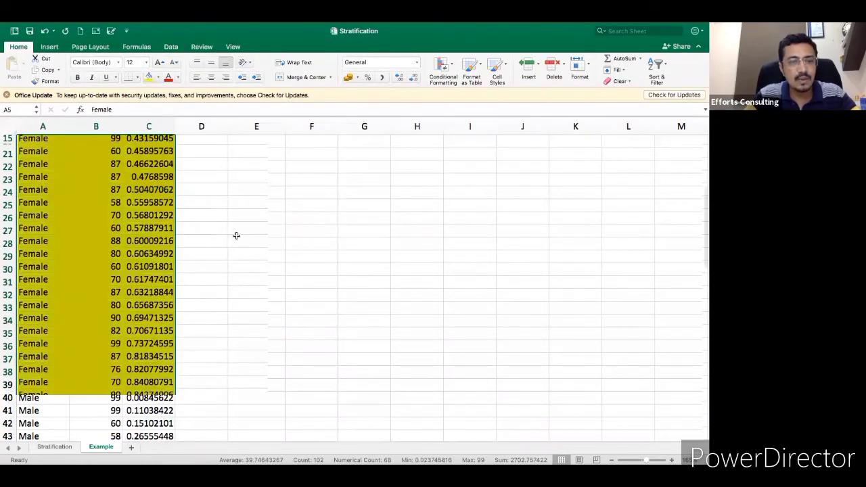
# Look over the female and male groups, and select the first female rows from A5 to C11
pyautogui.scroll(-10, 117, 270)
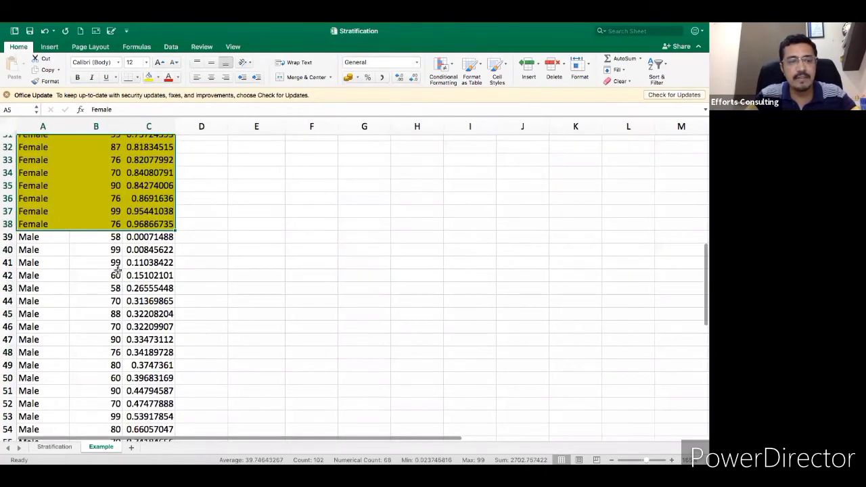
pyautogui.scroll(7, 117, 270)
pyautogui.scroll(4, 117, 269)
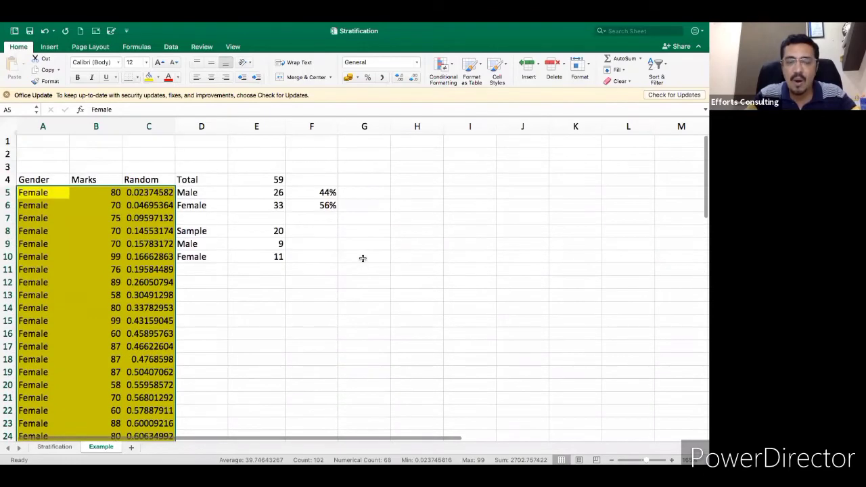
pyautogui.click(37, 205)
pyautogui.moveTo(37, 193); pyautogui.dragTo(153, 270)
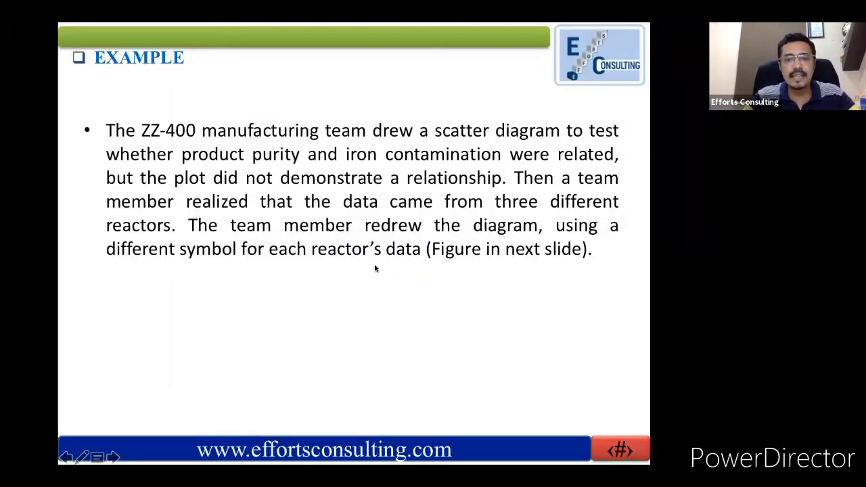
pyautogui.click(114, 457)
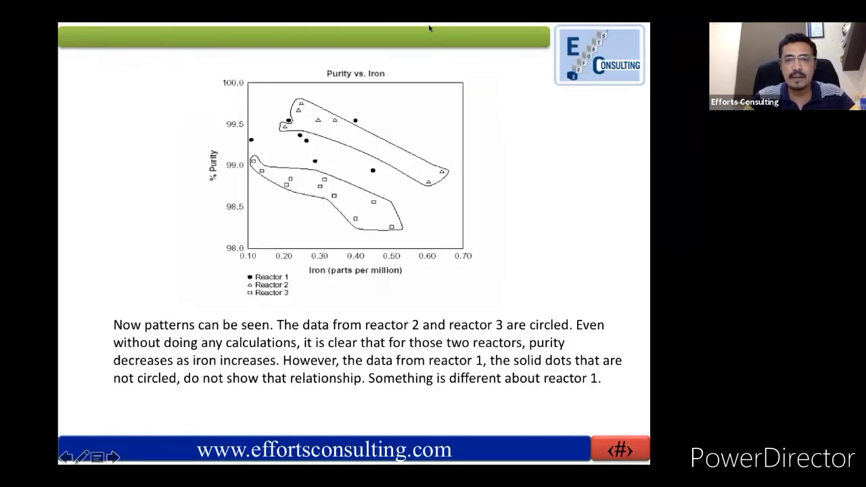